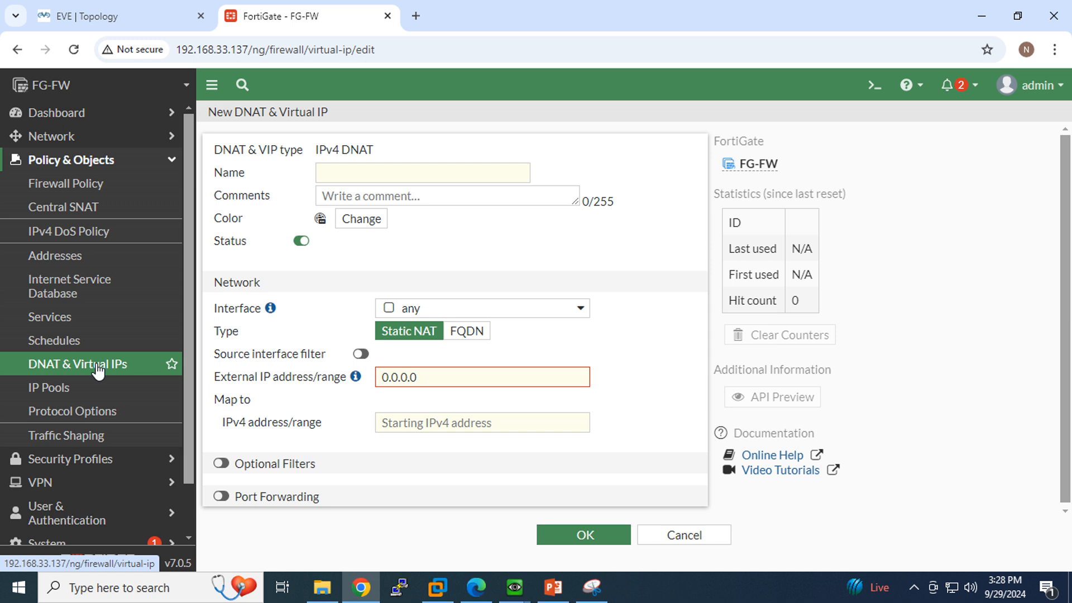
Name the virtual IP FTPServer, colour it magenta, bind it to WAN (port1), then view the topology.
click(414, 169)
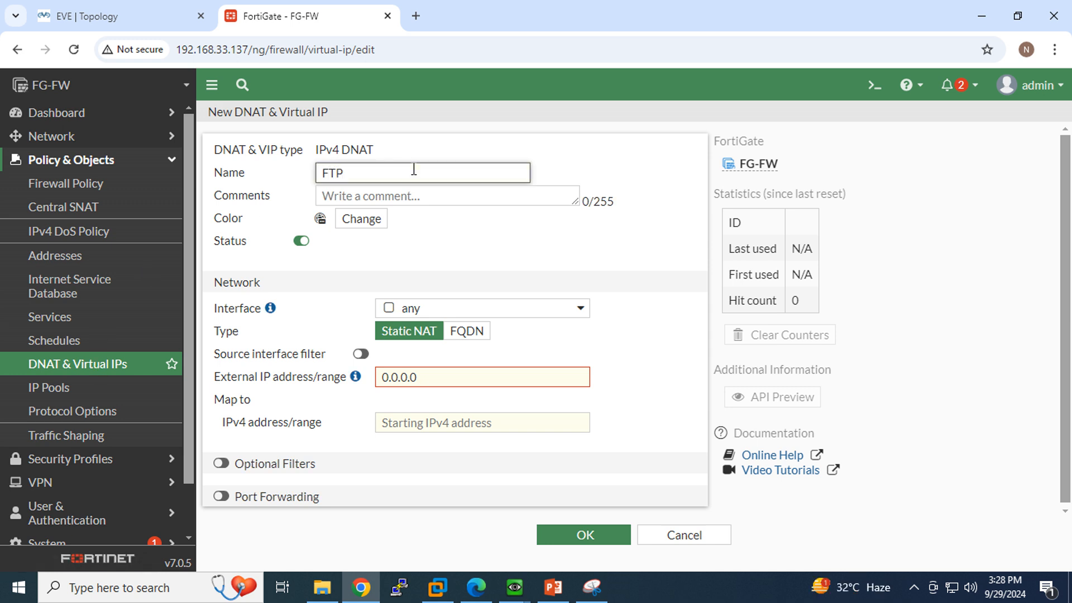
text(FTPServer)
click(377, 219)
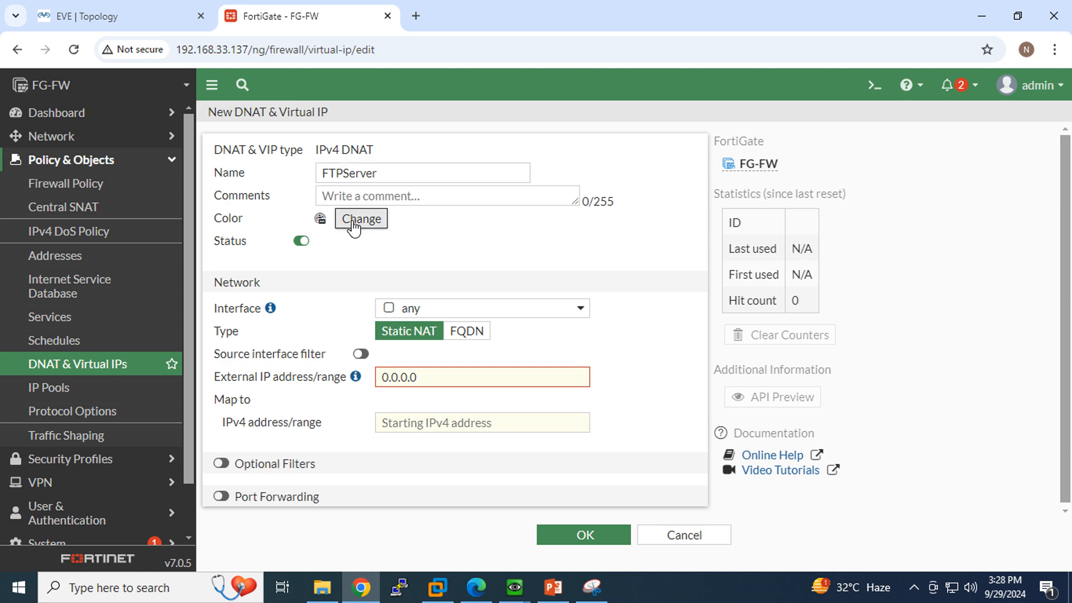
click(474, 280)
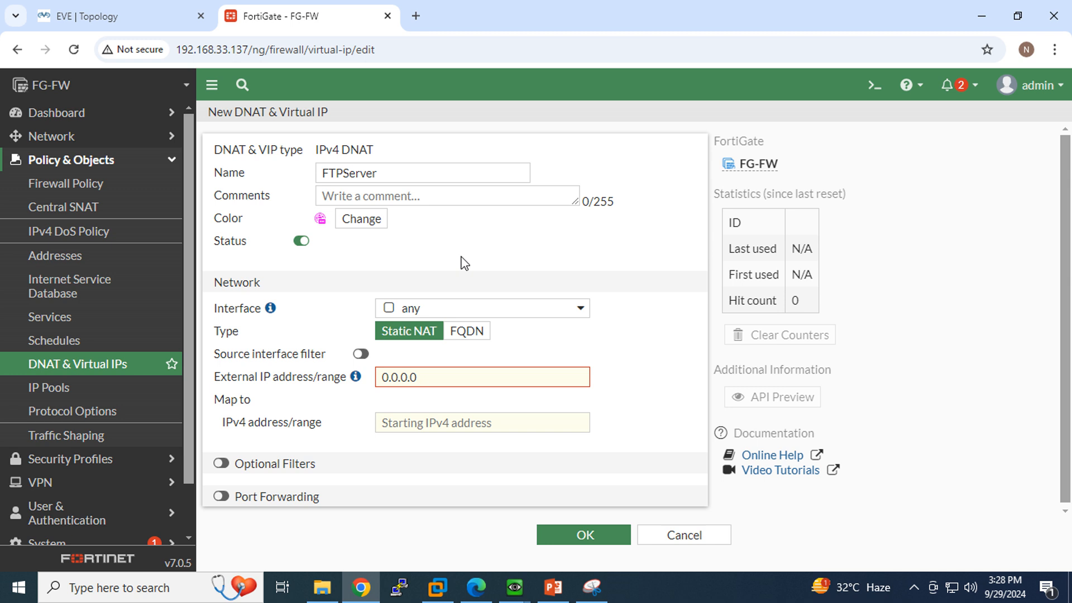
click(430, 313)
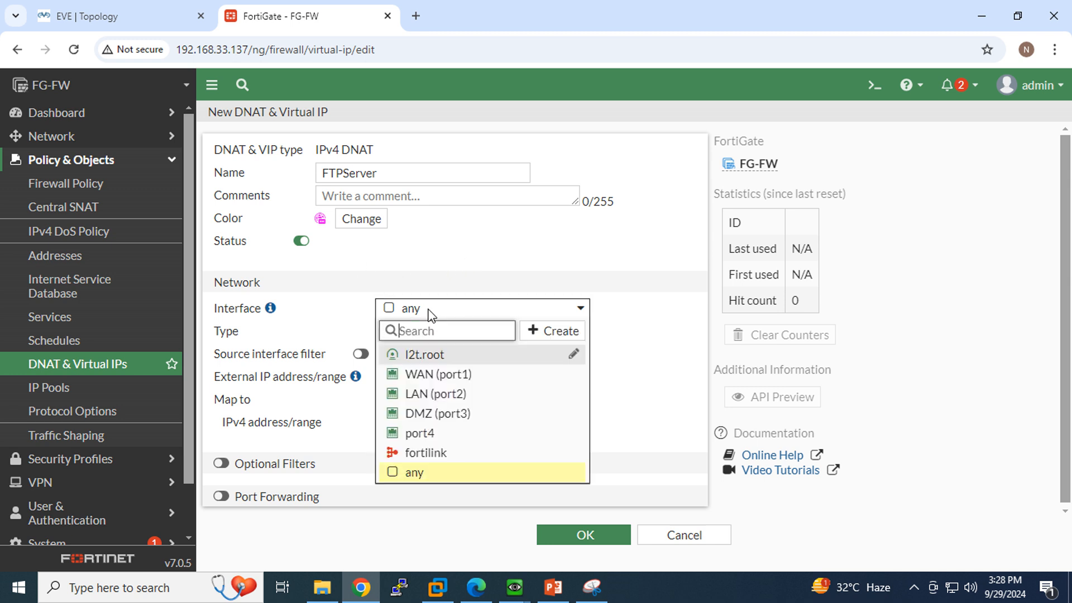
click(441, 375)
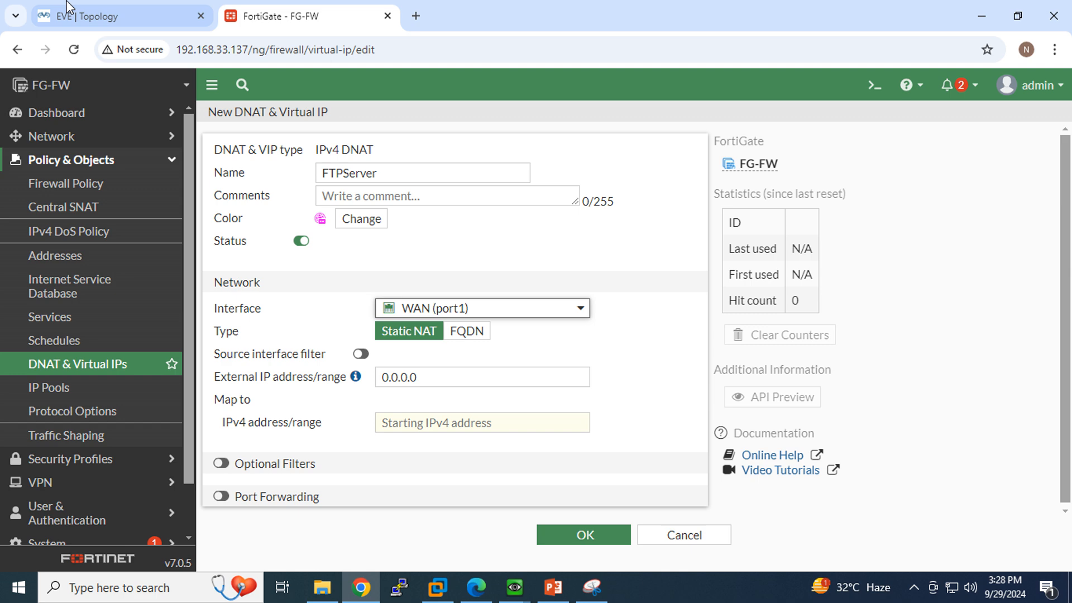
click(73, 30)
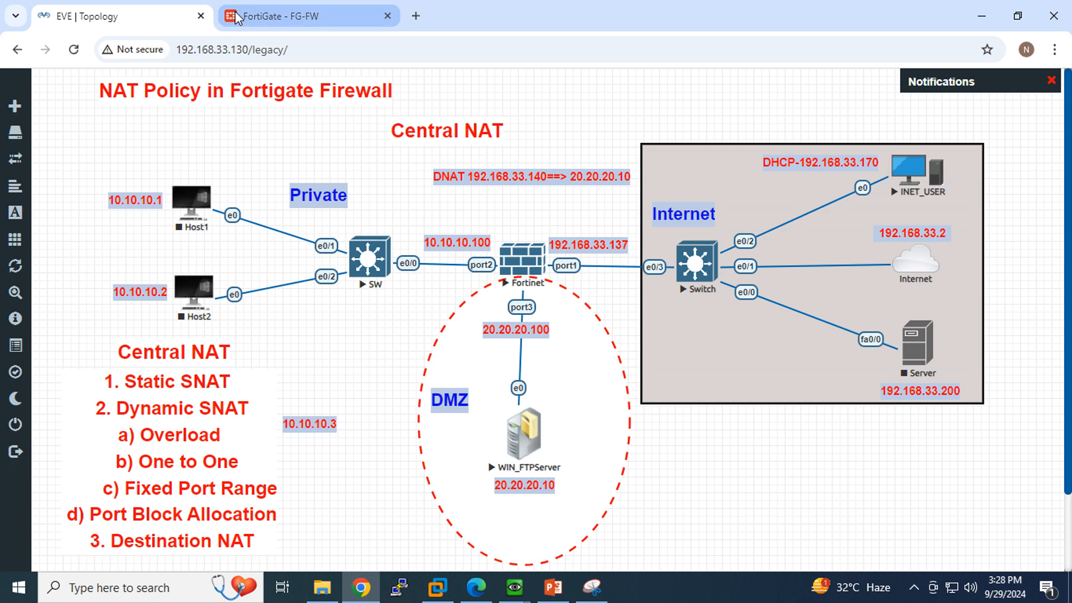
Compare the form with the topology and keep the mapping type as Static NAT.
click(315, 16)
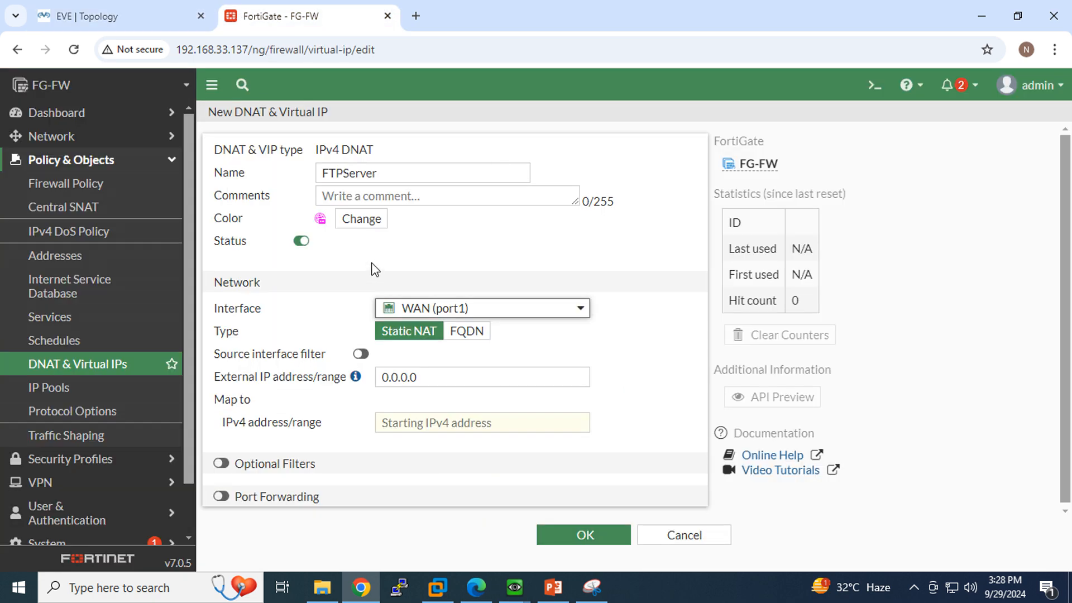
click(106, 18)
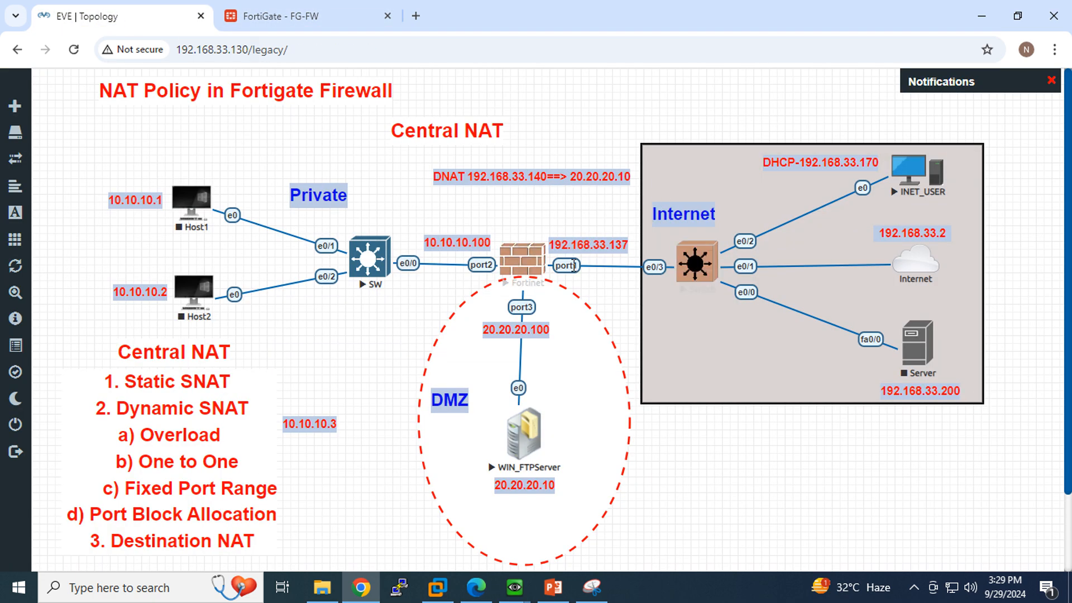
click(269, 22)
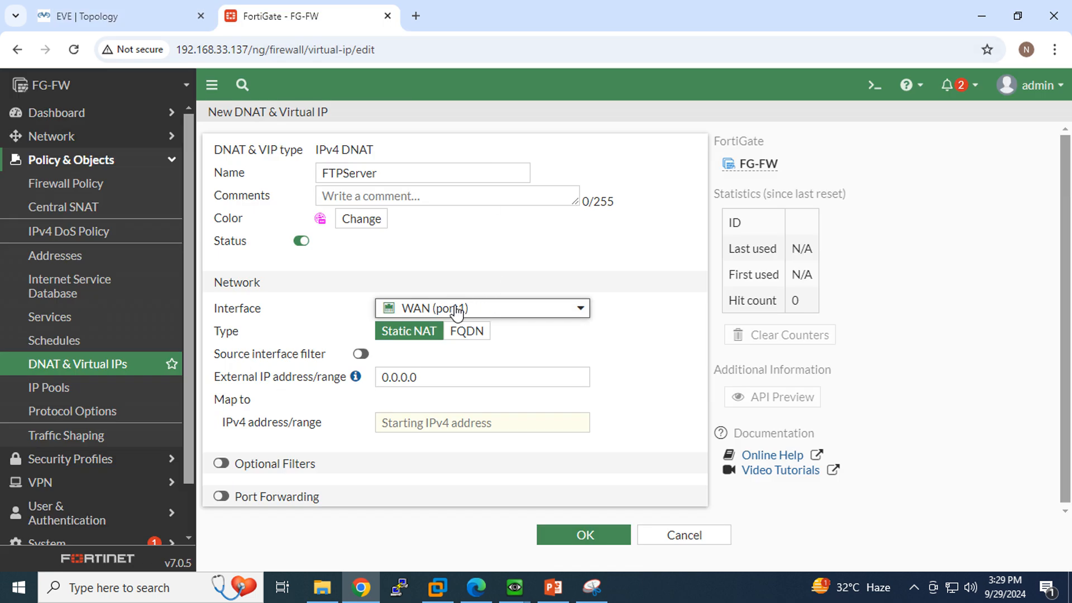
click(460, 379)
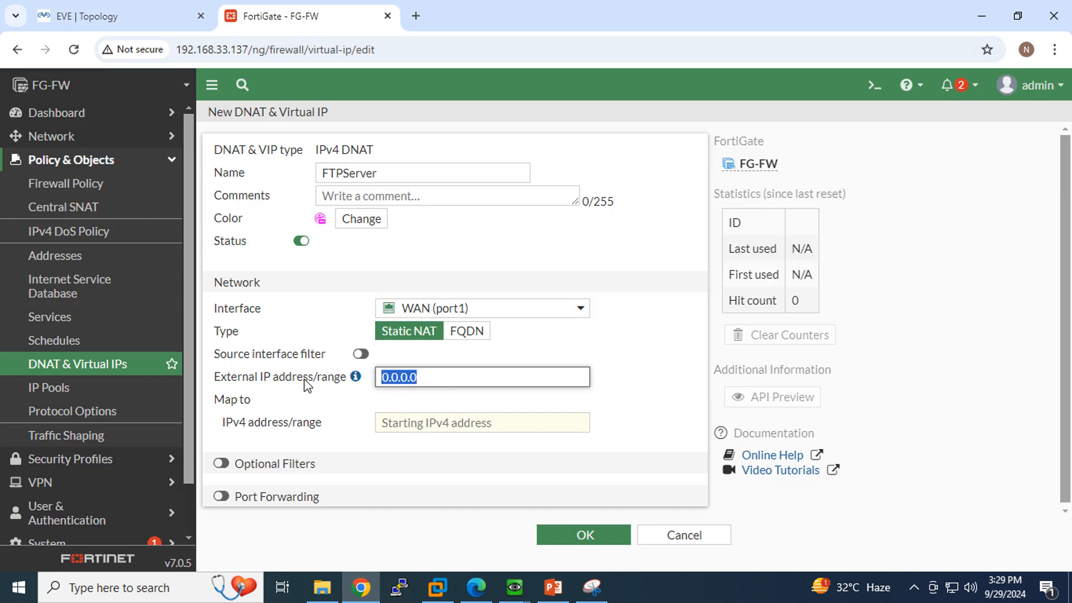
click(474, 336)
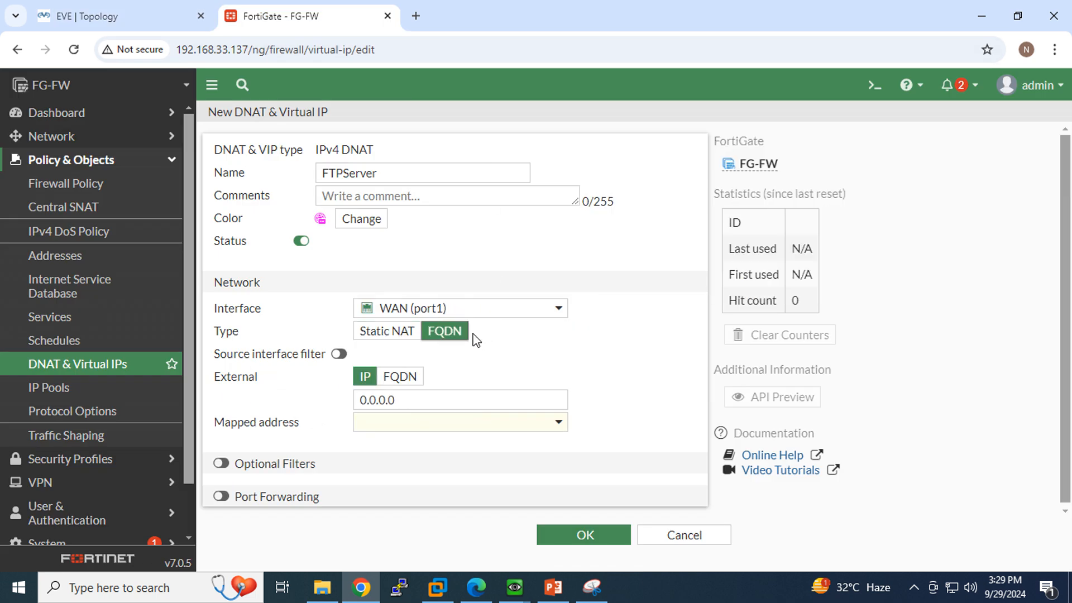
click(387, 334)
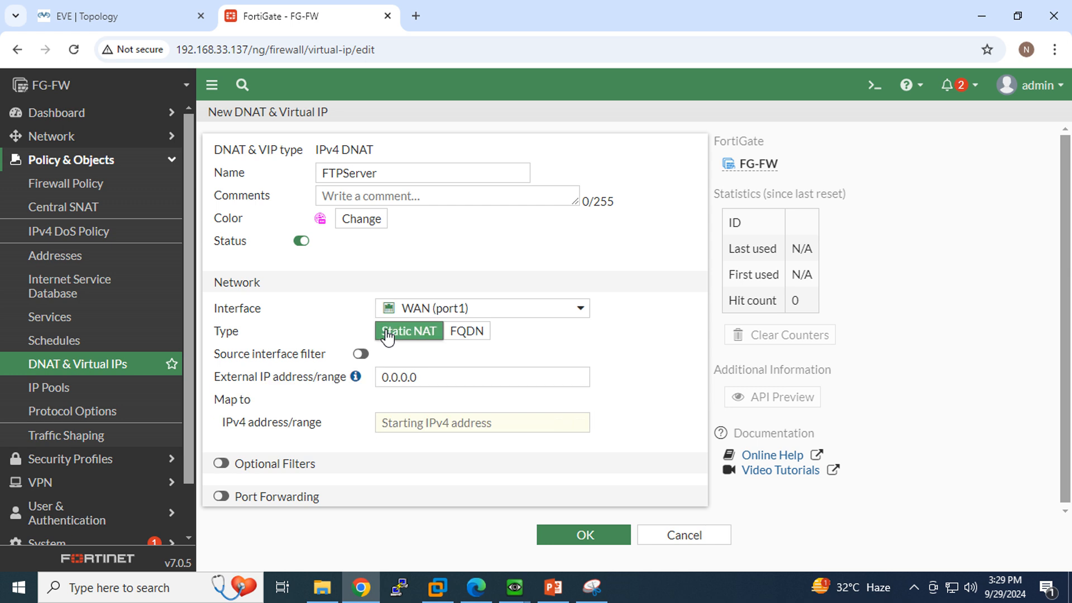
Map external IP 192.168.33.140 to internal 20.20.20.10, then recheck the topology diagram.
drag(443, 381, 318, 386)
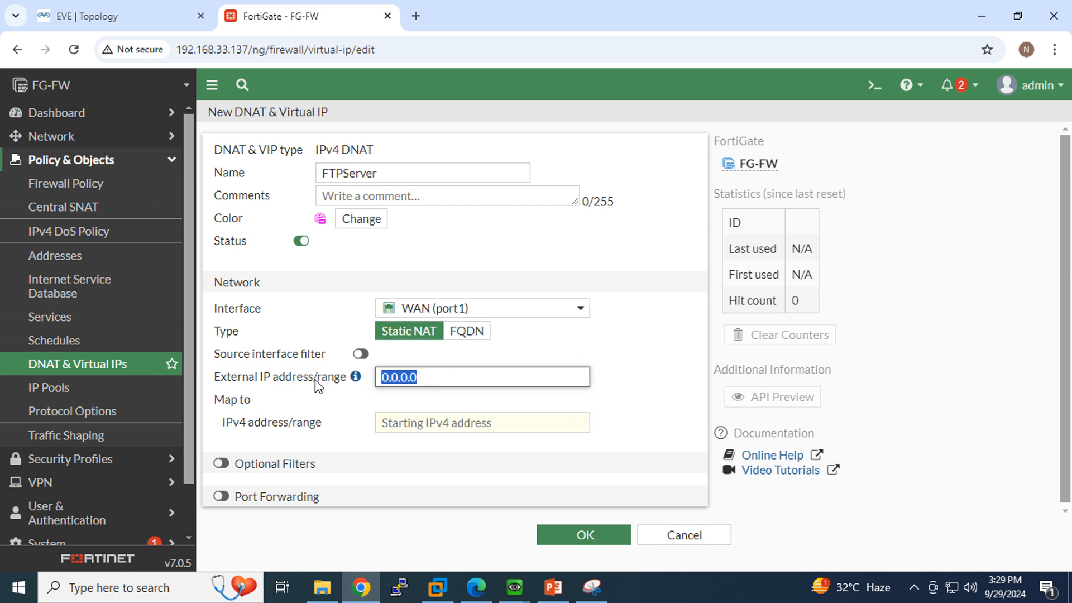
text(192)
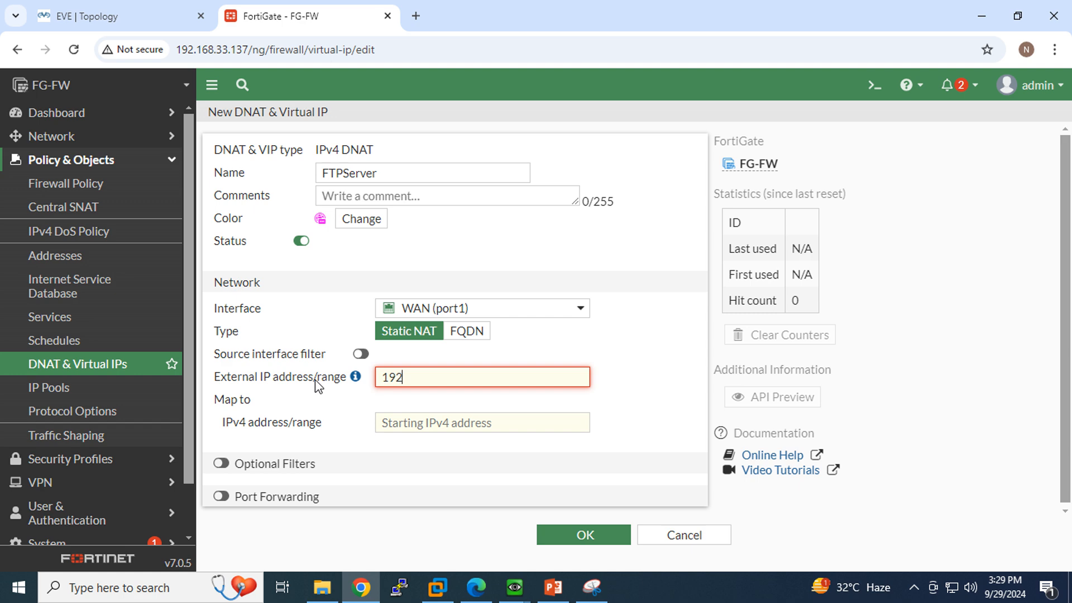
text(.168.3)
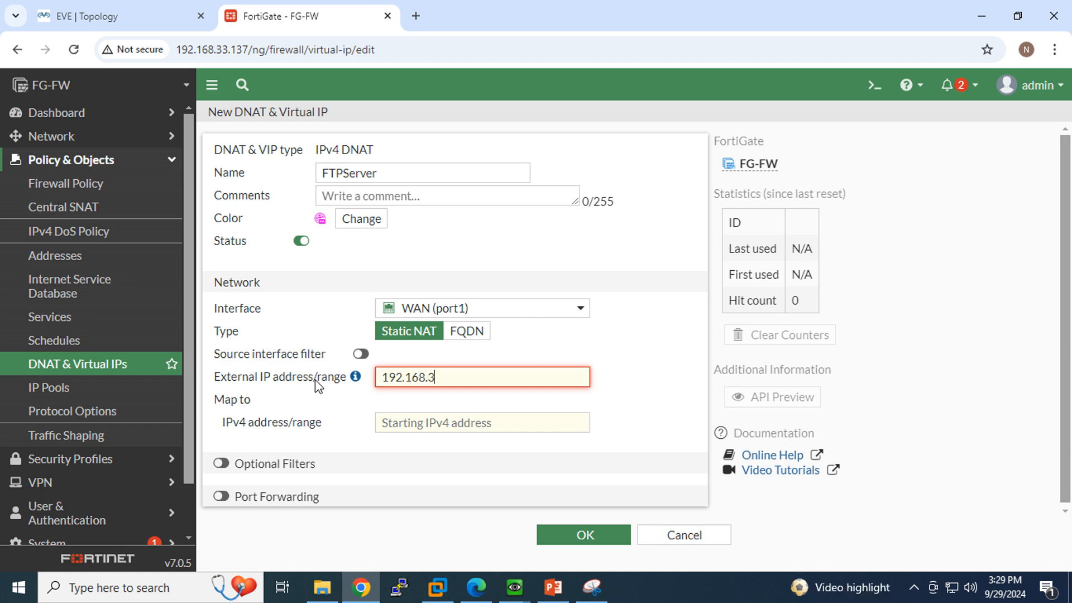
text(3.140)
drag(497, 376, 326, 371)
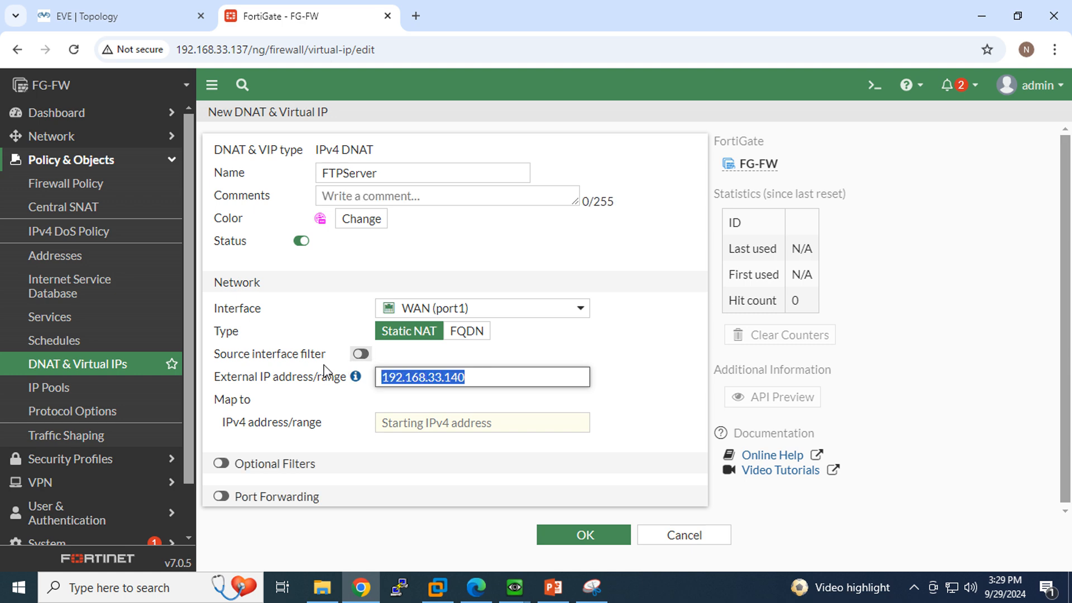
click(512, 422)
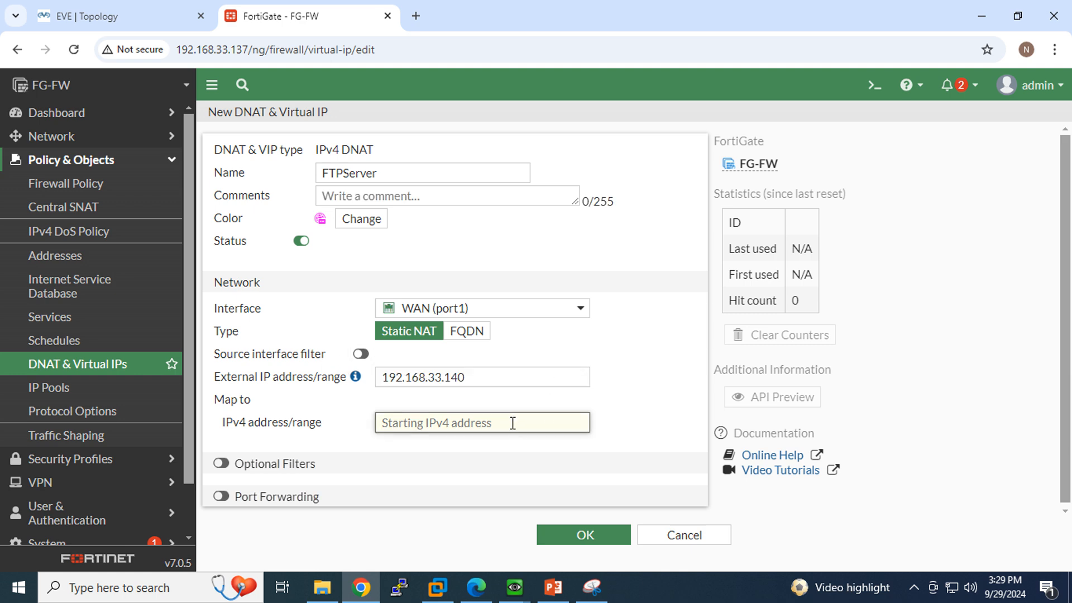
text(20.20)
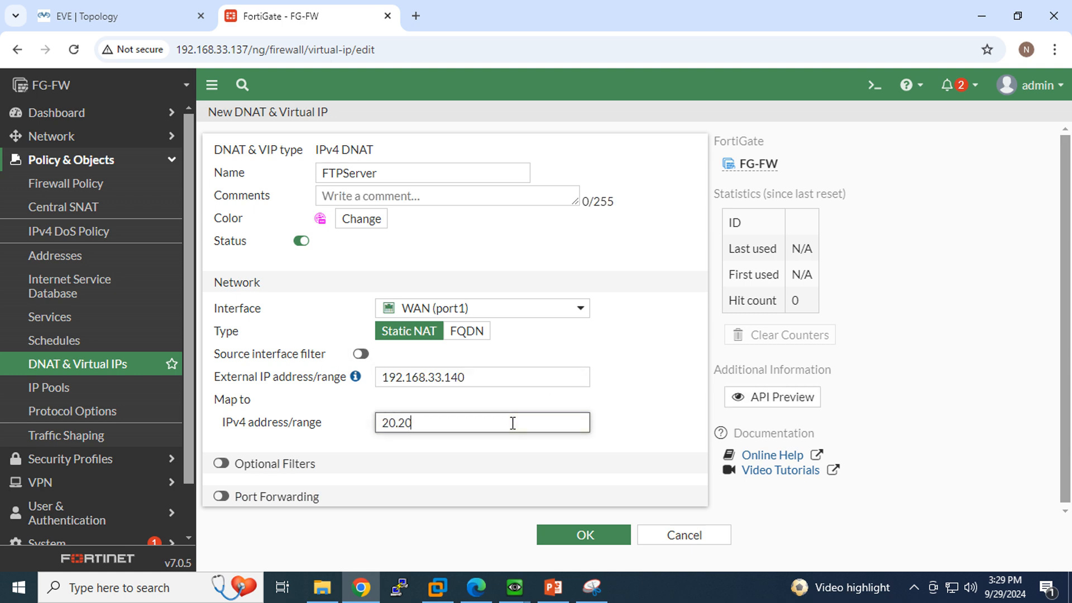
text(.20.10)
click(106, 18)
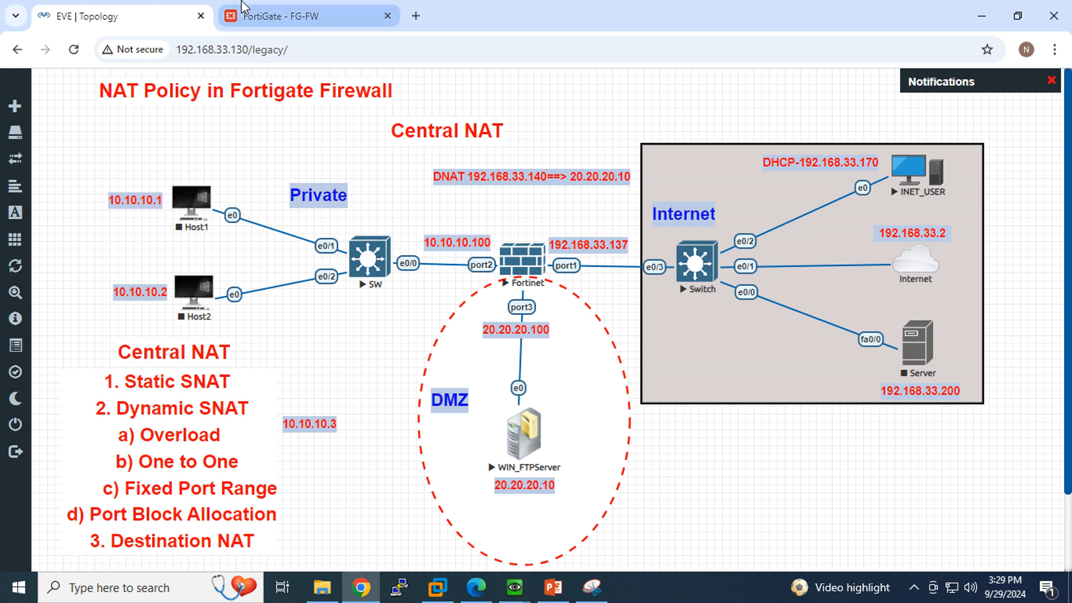
Inspect Optional Filters and Port Forwarding, leave both off, and review the 192.168.33.140→20.20.20.10 mapping.
click(268, 16)
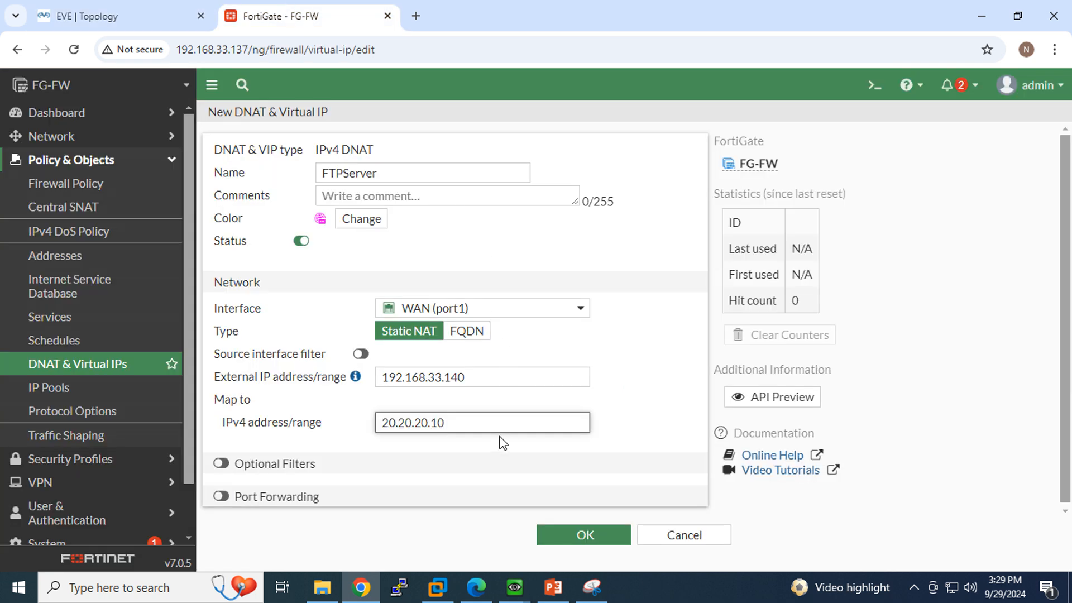
click(221, 464)
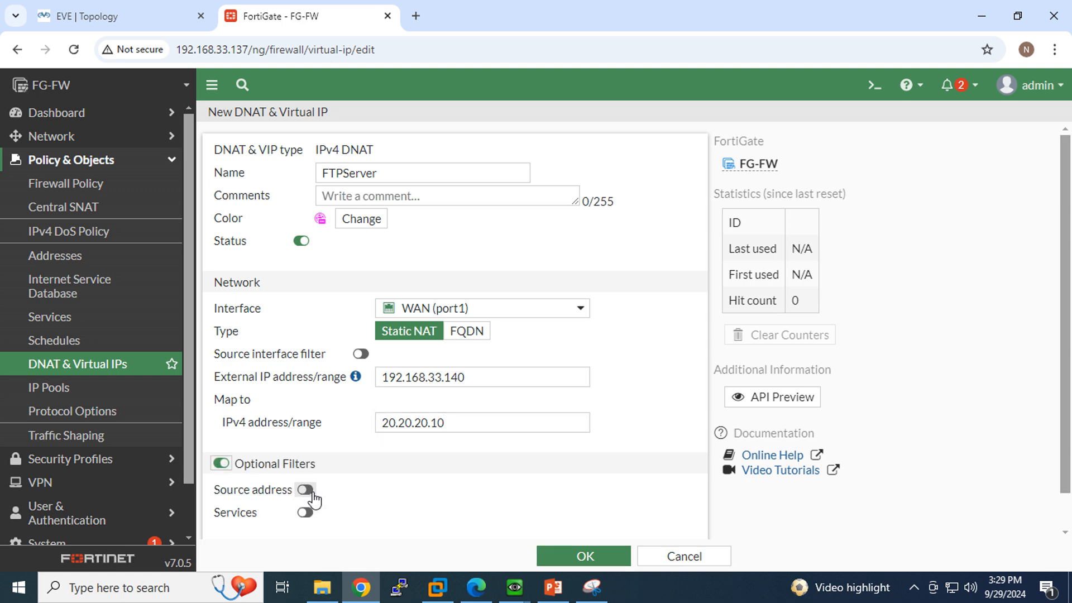
scroll(311, 496, down, 1)
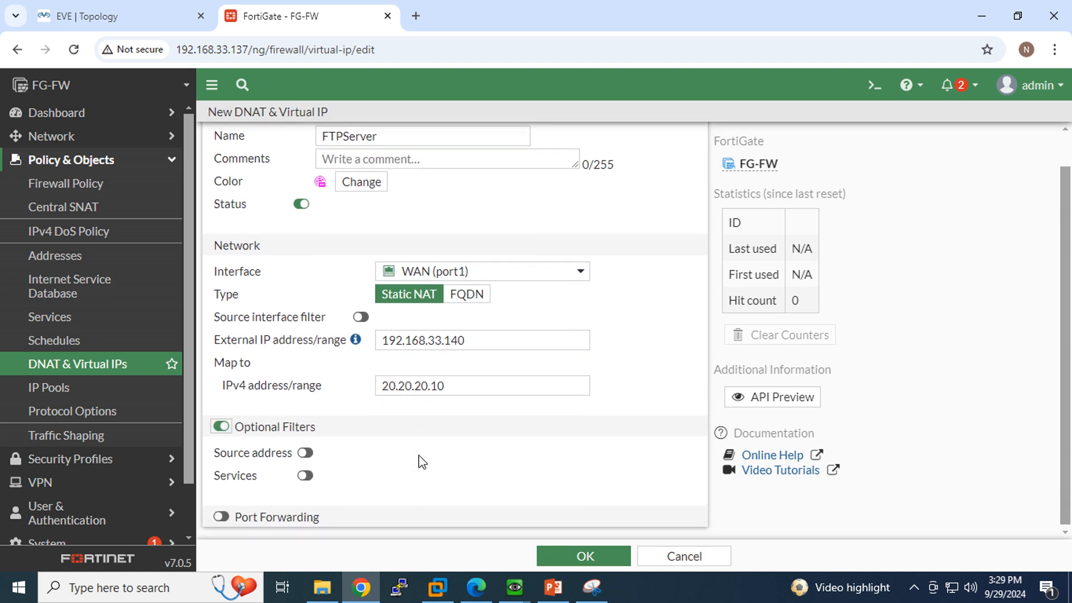
click(221, 515)
scroll(398, 423, down, 3)
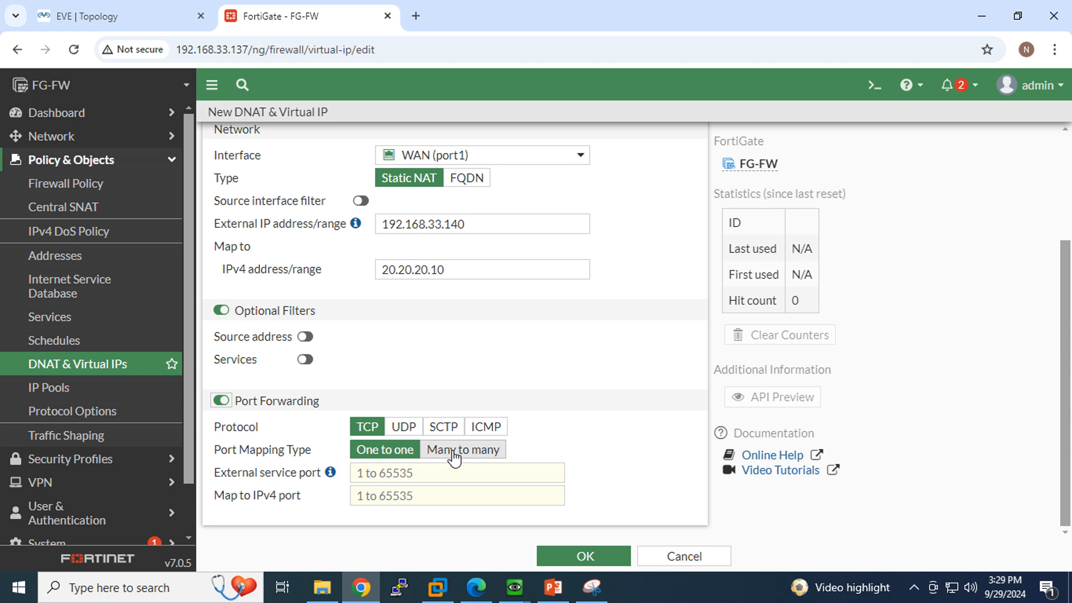
click(221, 400)
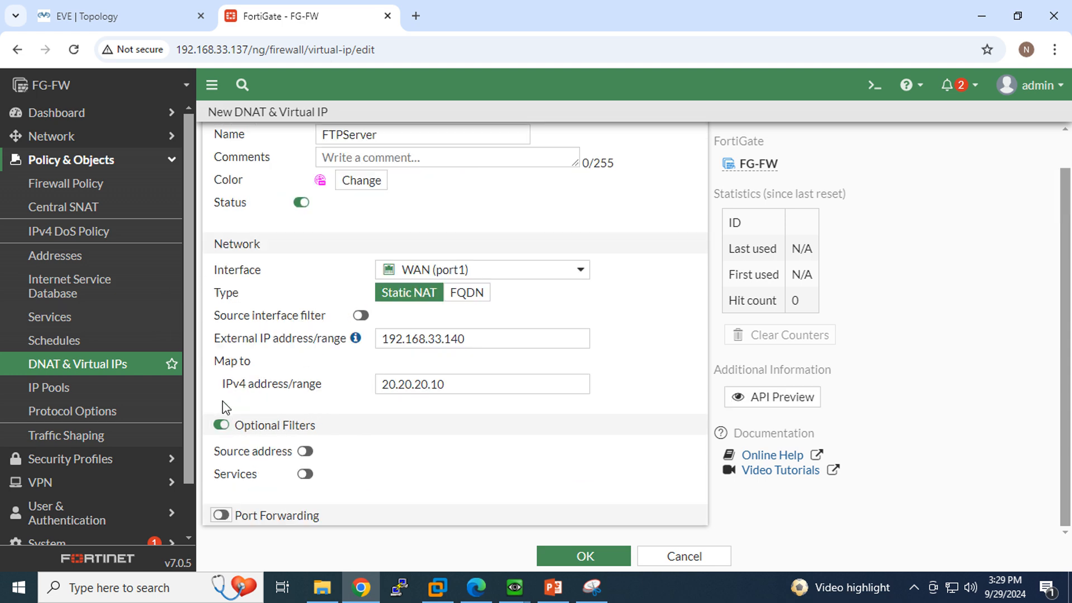
click(221, 425)
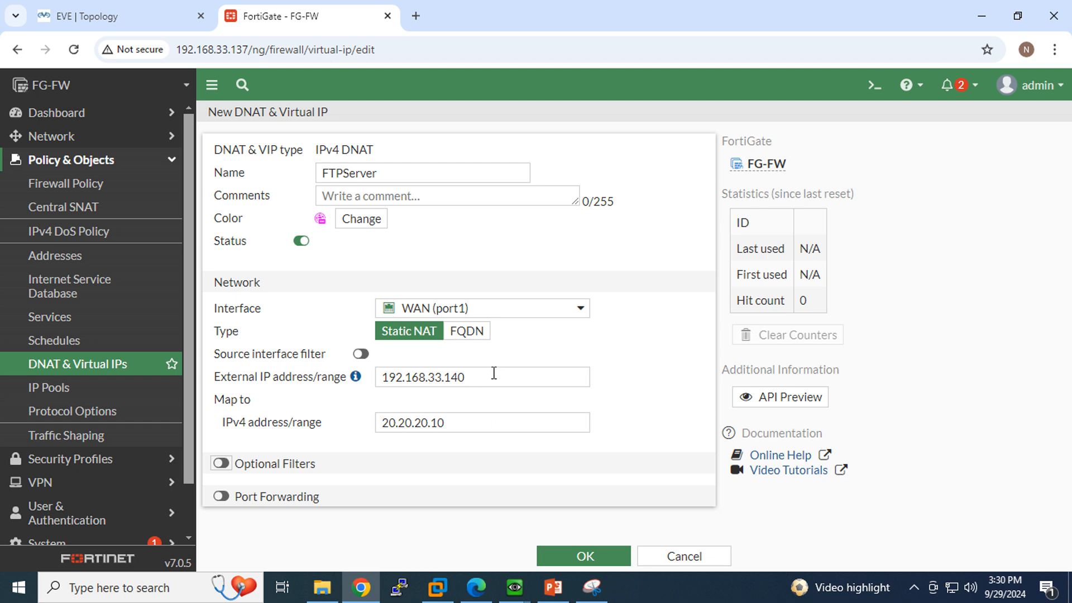
drag(494, 373, 387, 371)
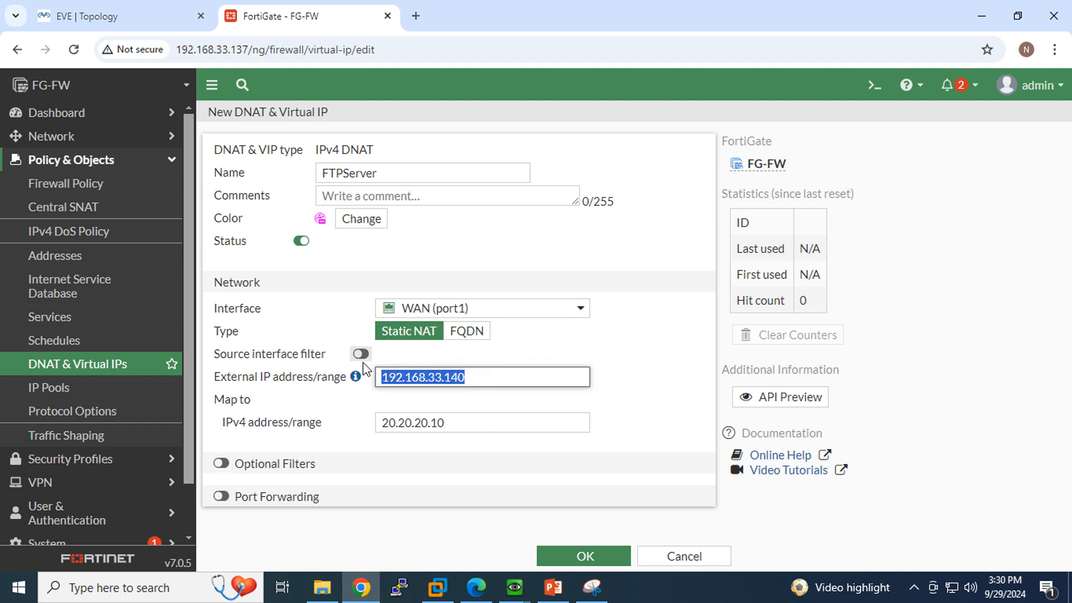
drag(459, 422, 347, 424)
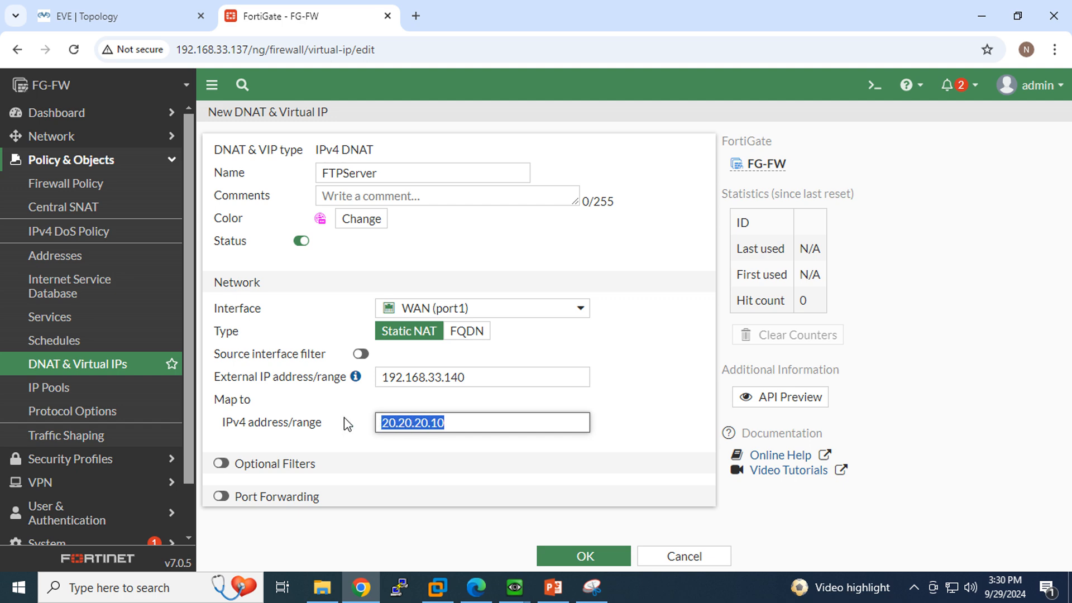
Save the FTPServer virtual IP and switch to the EVE lab topology.
click(584, 557)
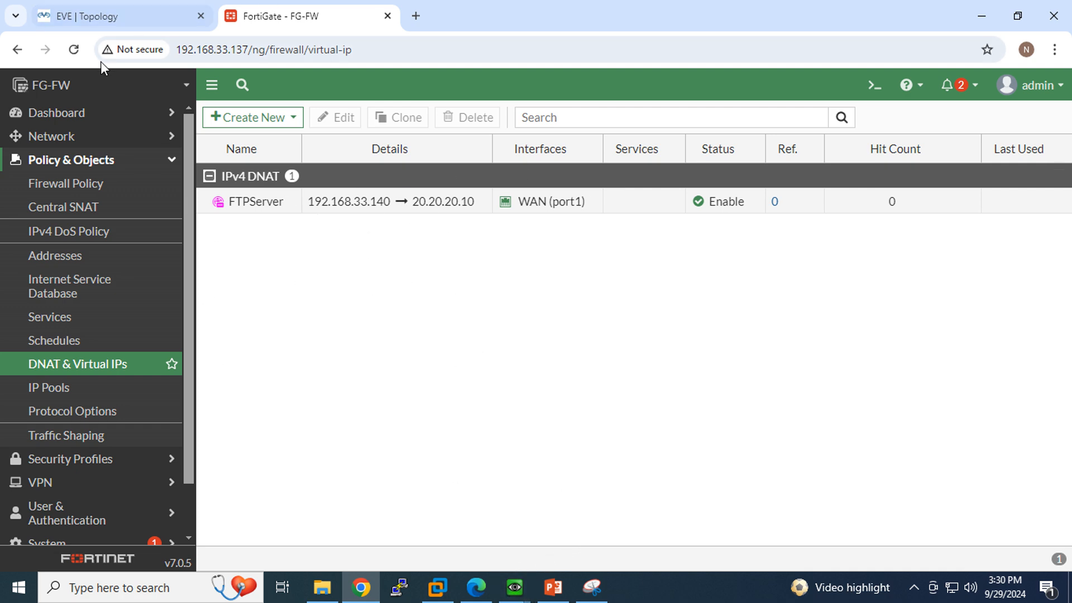
click(87, 21)
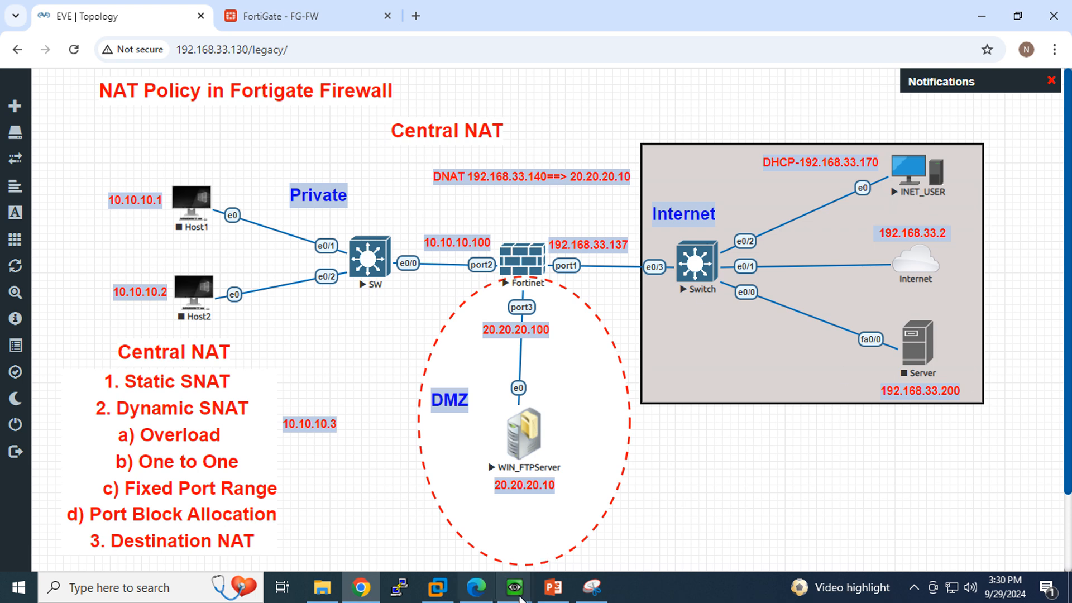
mouse_move(516, 589)
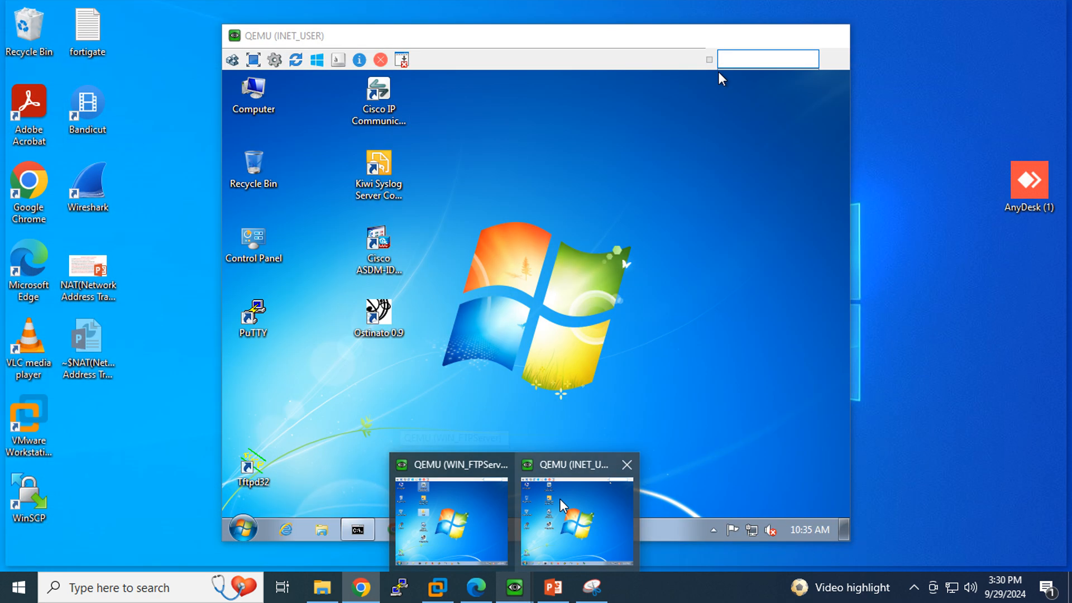
On the INET_USER client, run ipconfig to confirm its address is 192.168.33.170.
click(559, 498)
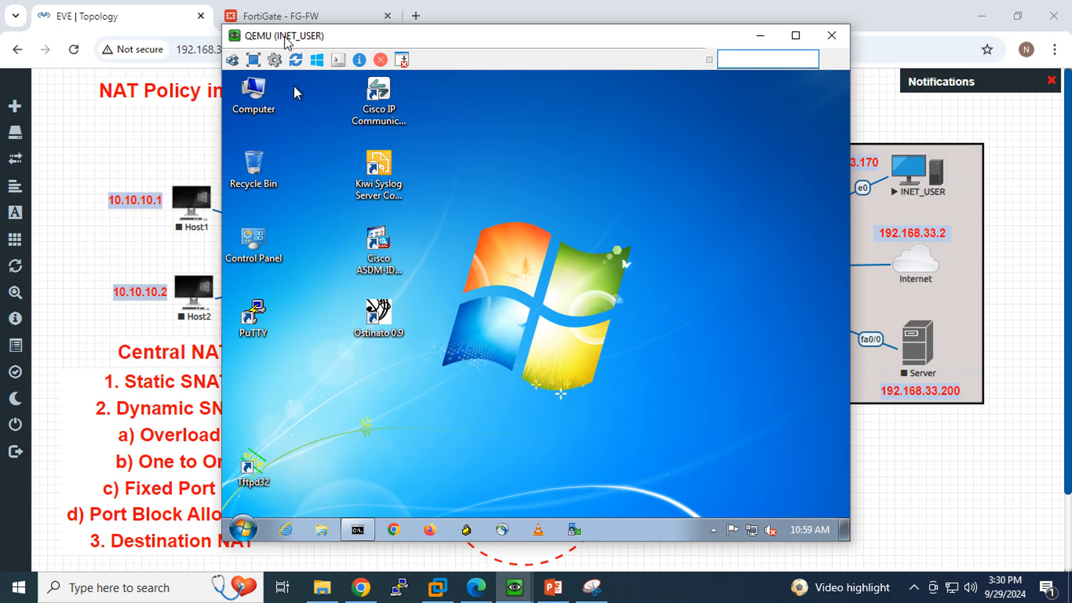
right_click(357, 529)
click(352, 504)
click(356, 527)
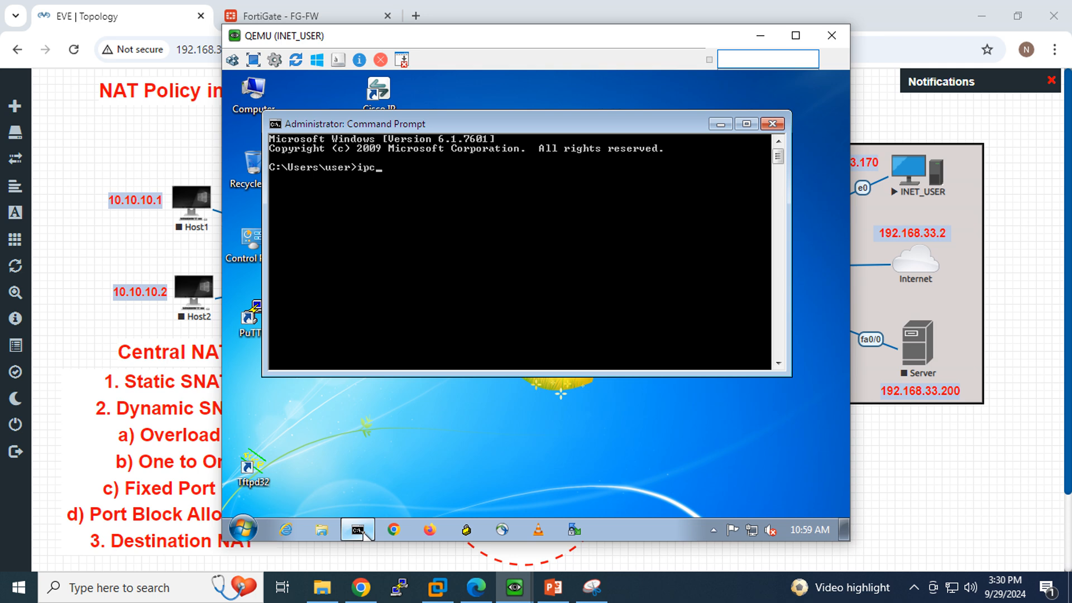
key(Return)
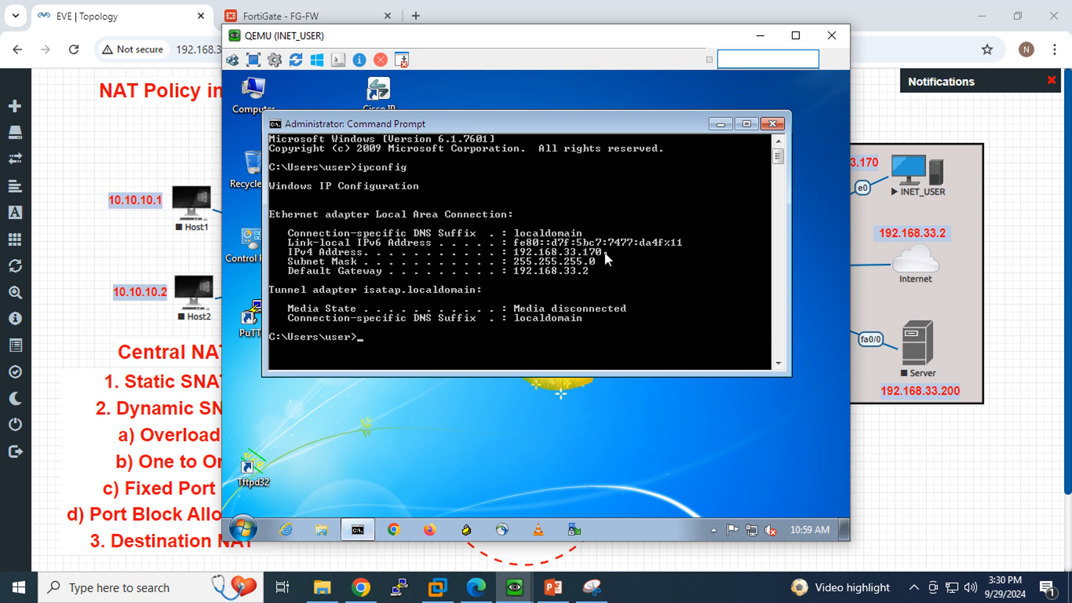
Launch a blank Internet Explorer page on the INET_USER client.
click(761, 35)
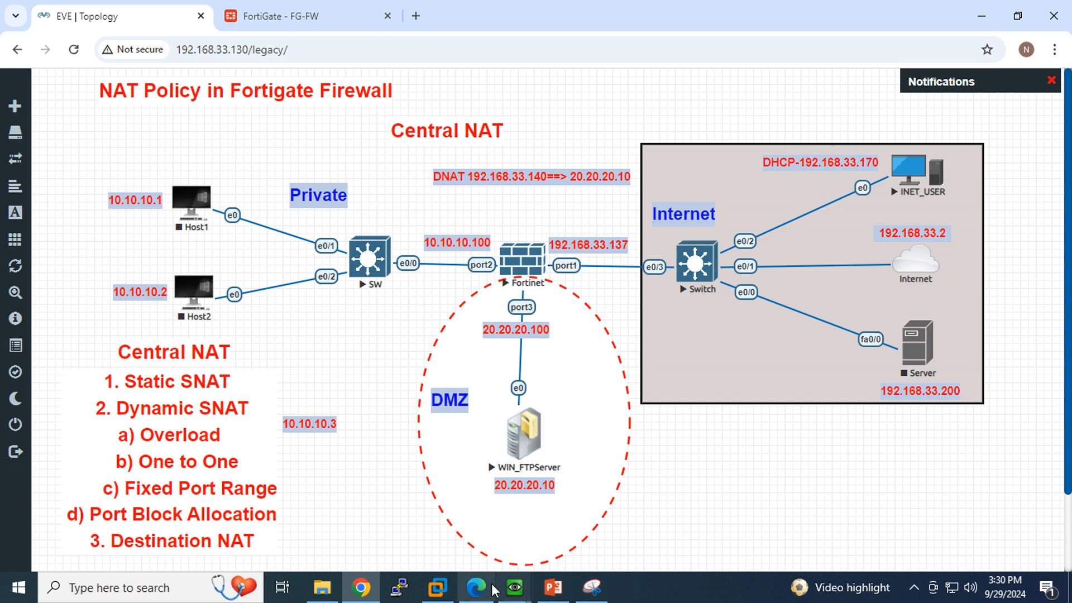
mouse_move(533, 589)
click(620, 517)
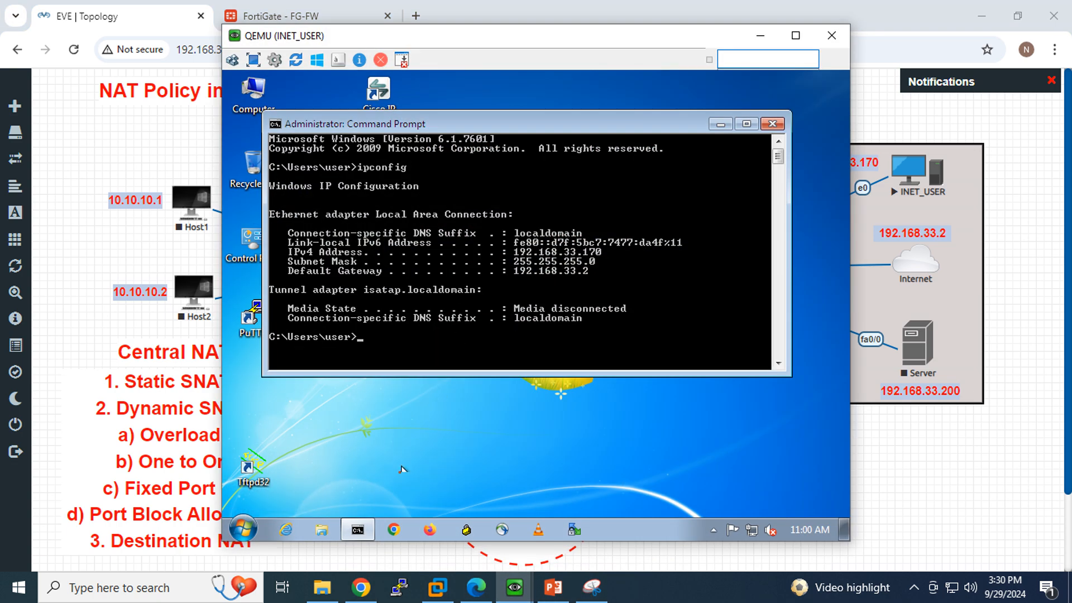
click(286, 529)
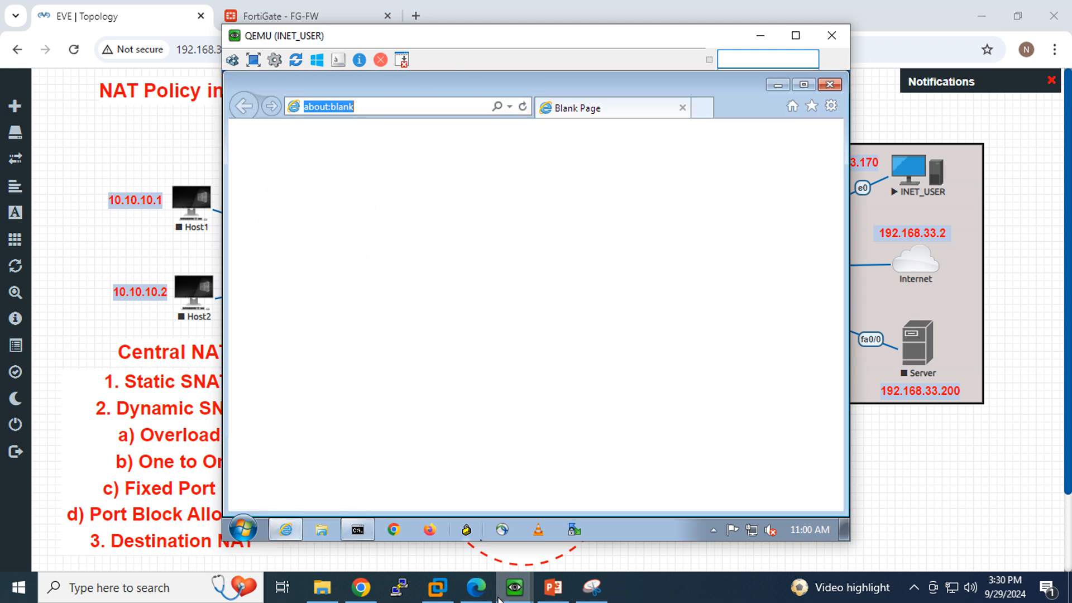
mouse_move(503, 594)
click(497, 560)
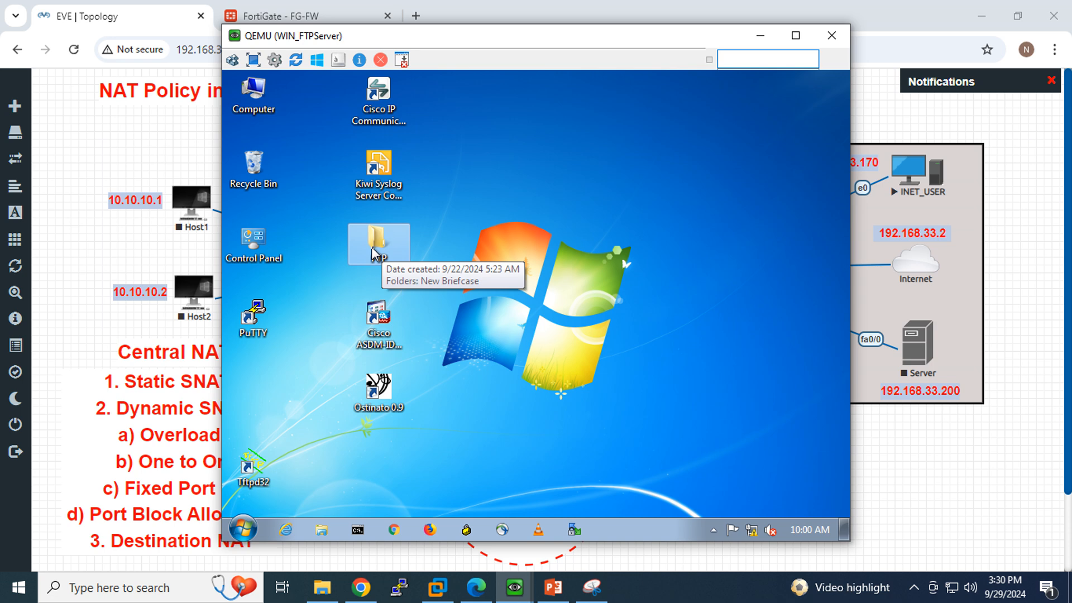
drag(332, 42, 328, 70)
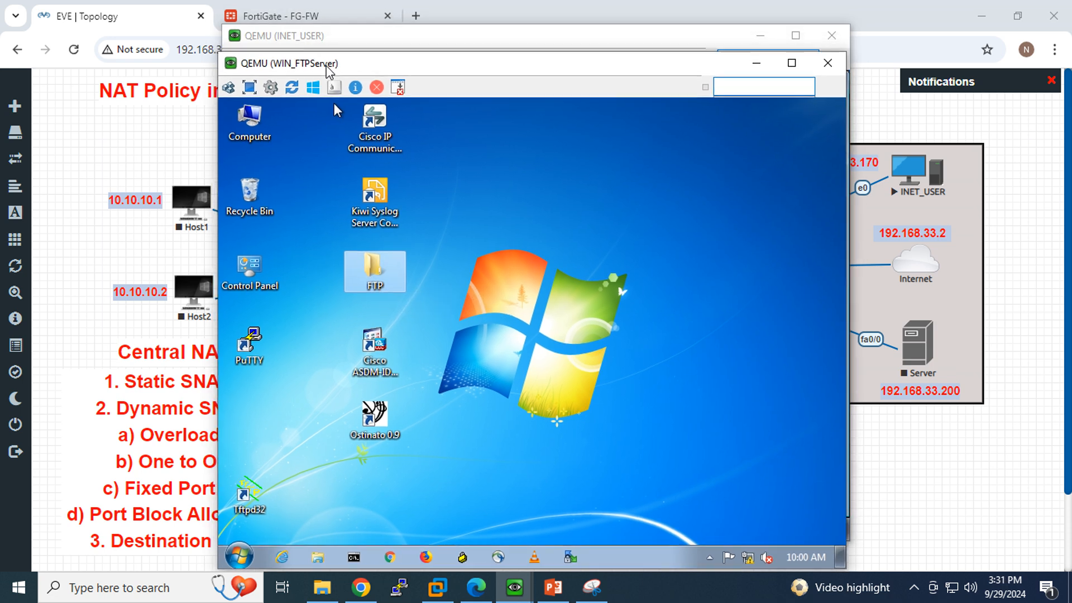
double_click(380, 284)
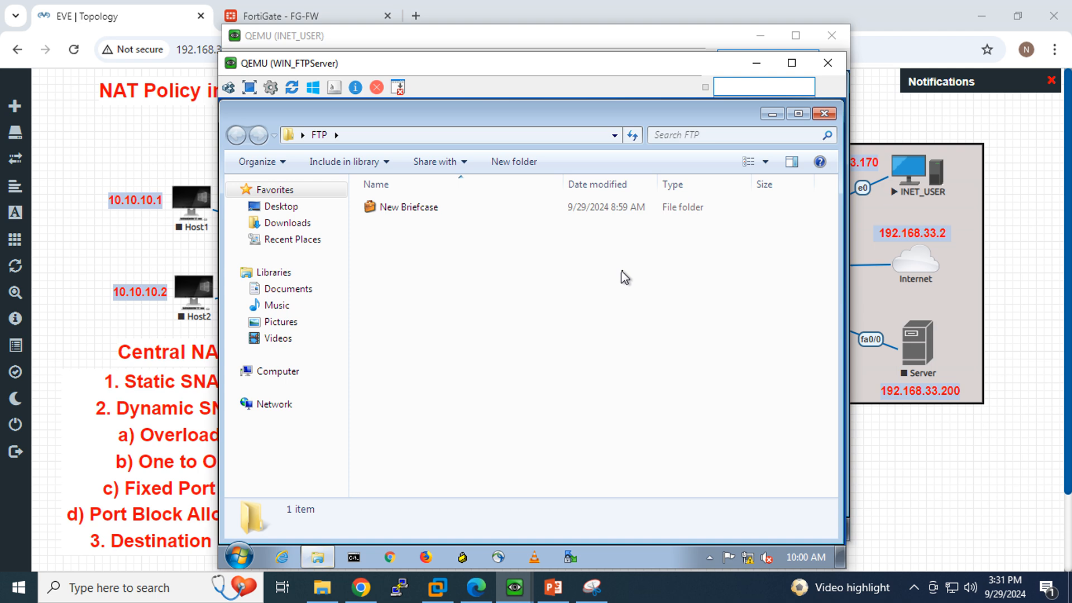
click(338, 137)
click(362, 137)
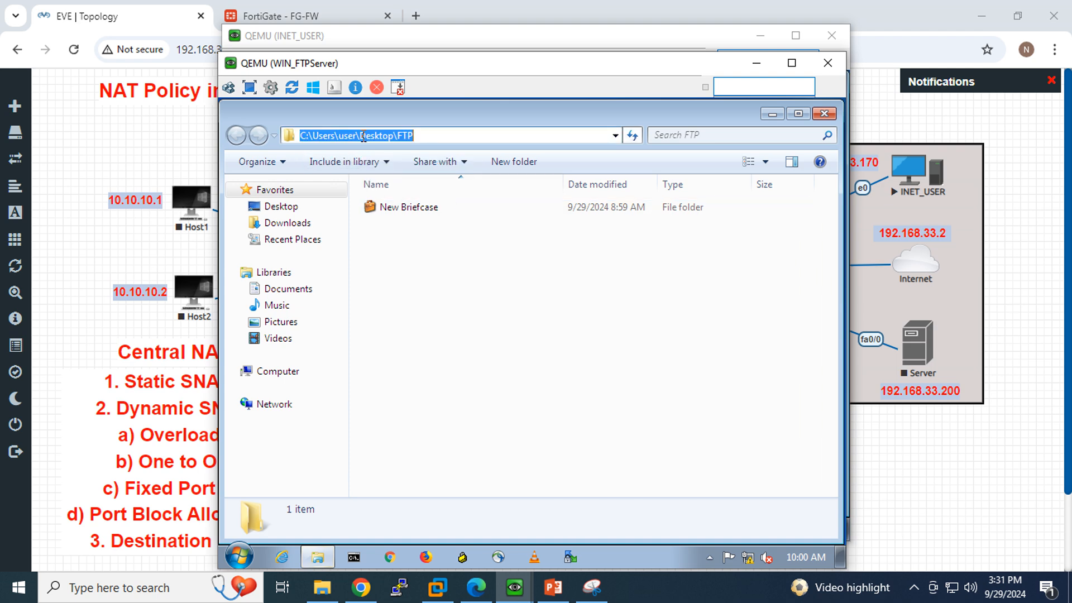
click(487, 135)
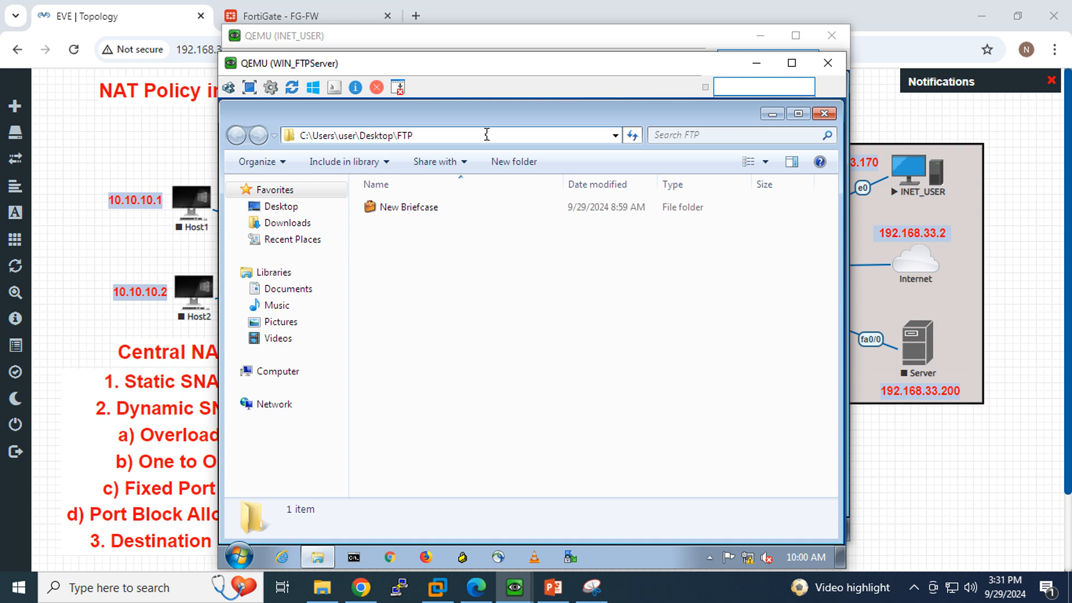
drag(465, 135, 279, 138)
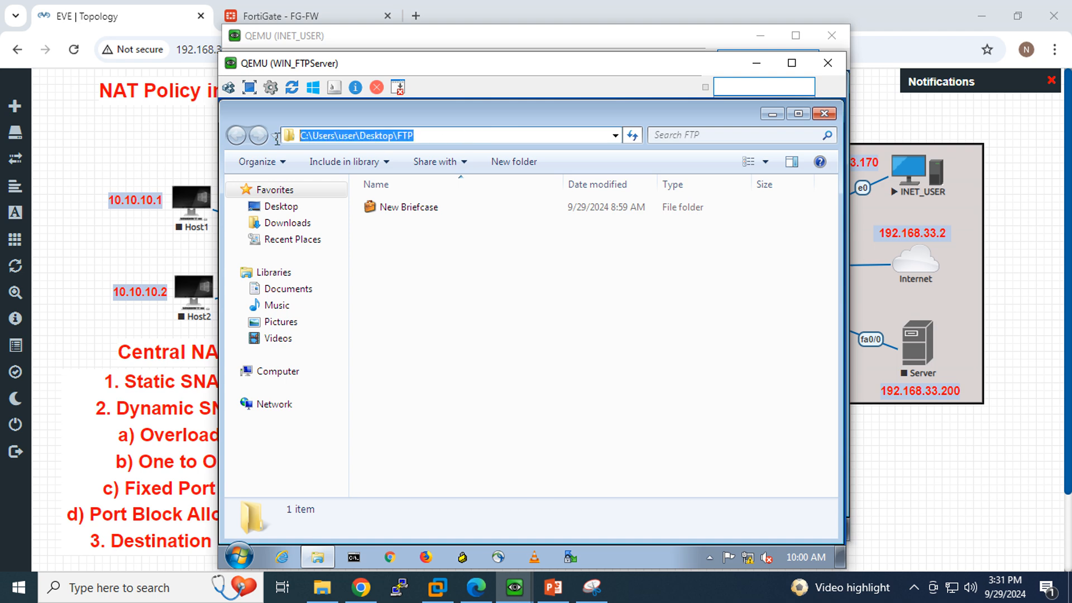
click(448, 138)
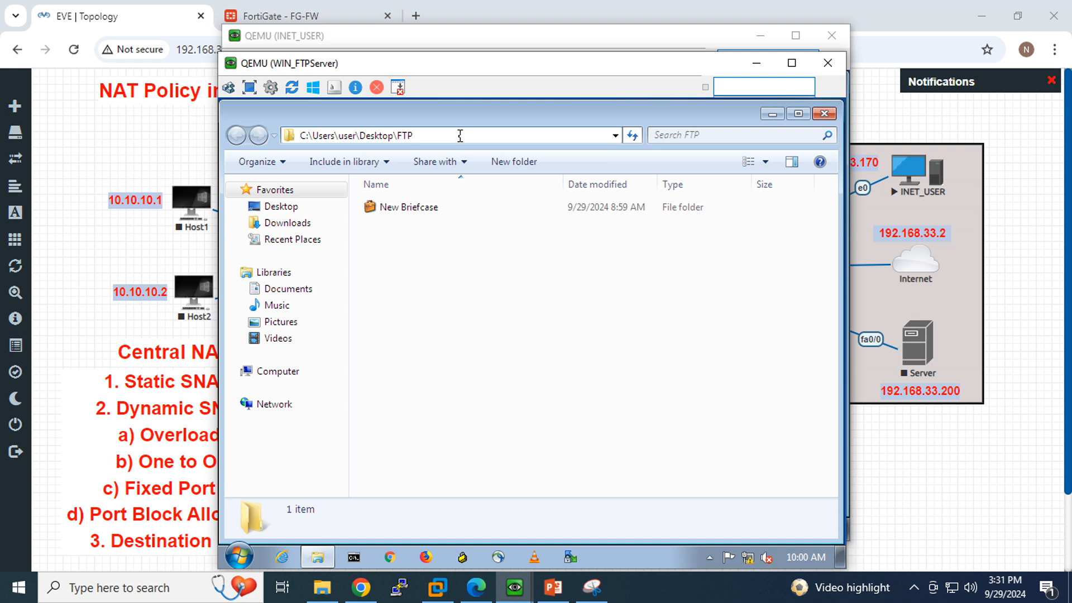
click(385, 137)
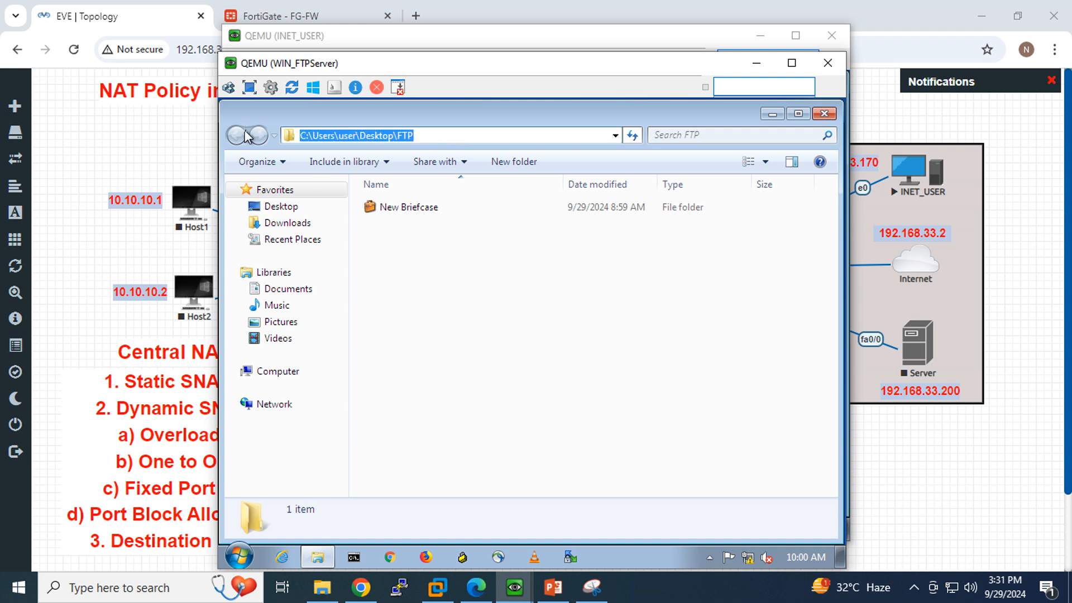
drag(438, 136, 400, 136)
click(374, 135)
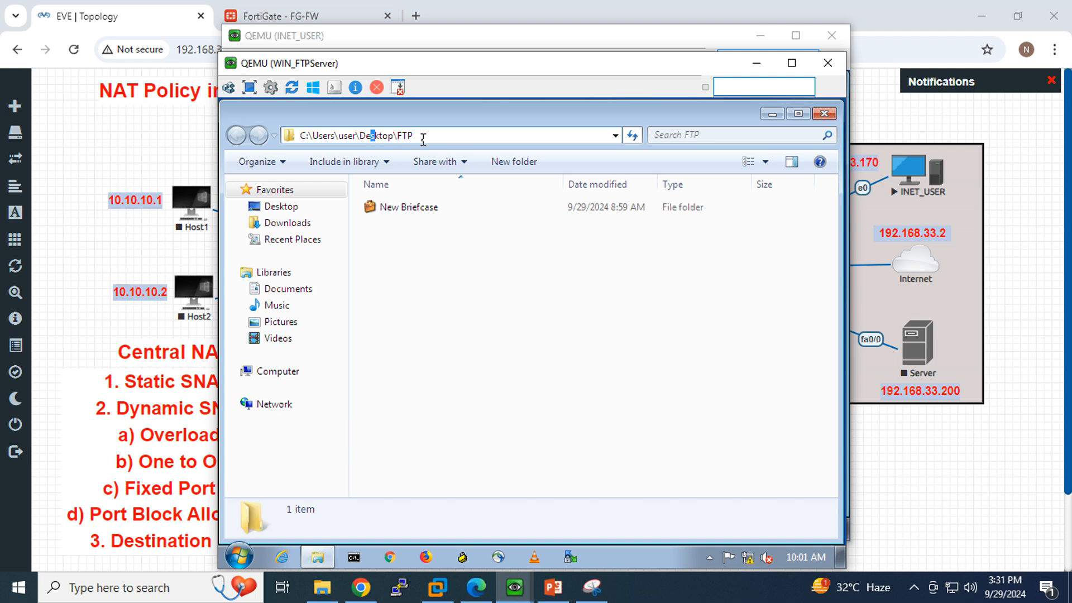
click(760, 64)
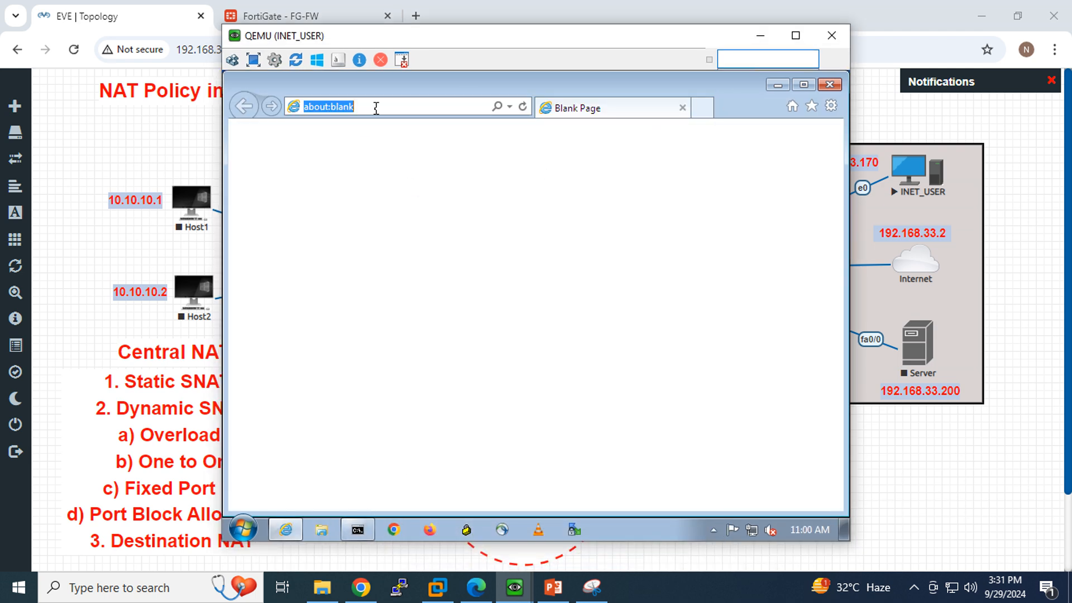
Browse to ftp://192.168.33.140 in Internet Explorer and refresh to get the FTP log-on prompt.
text(ft)
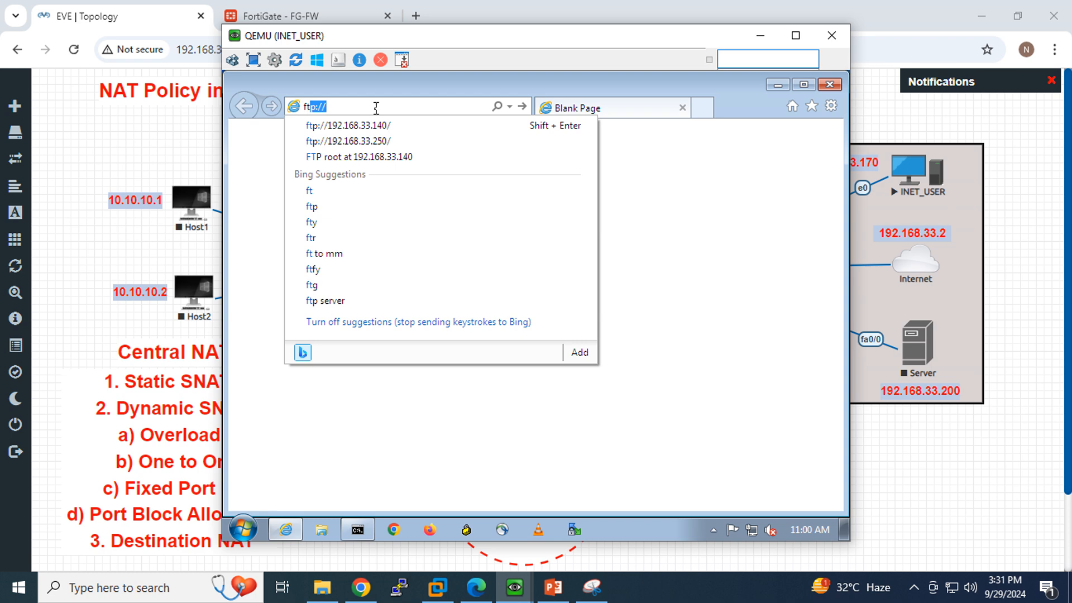
text(p)
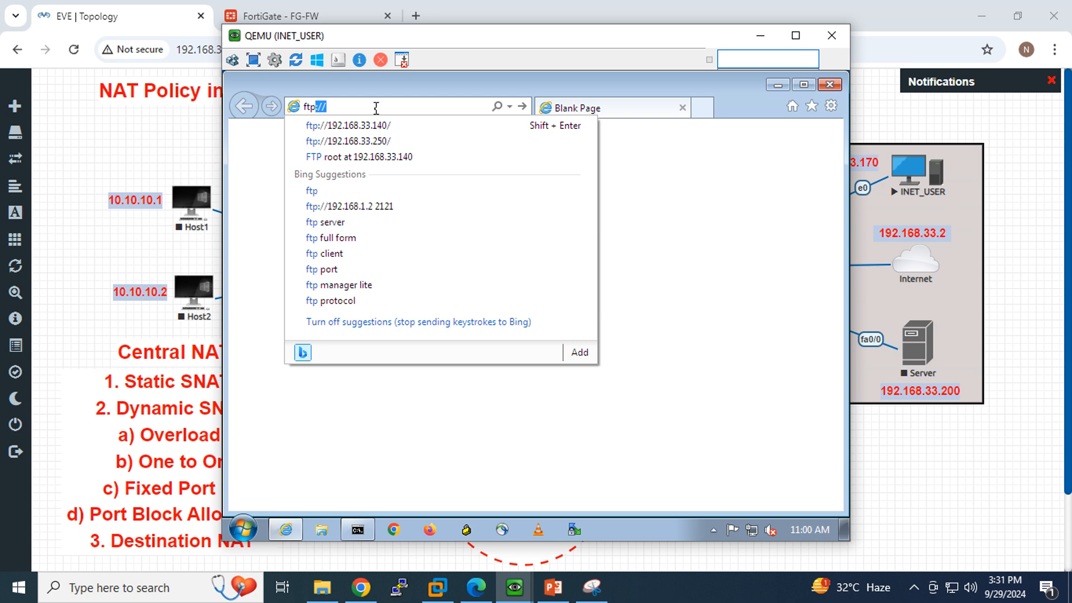
text(:)
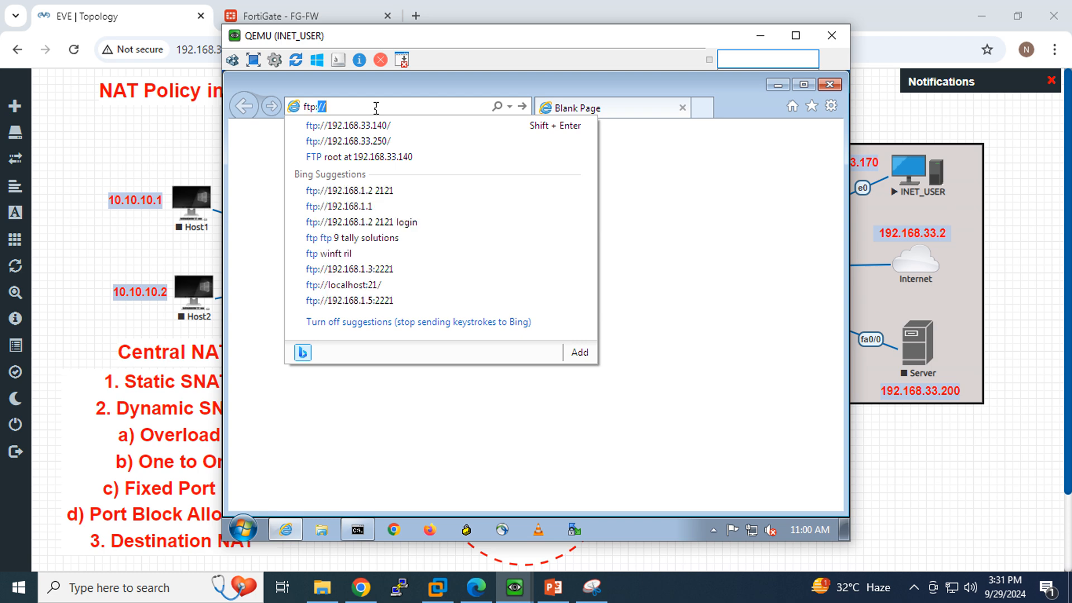
text(//19)
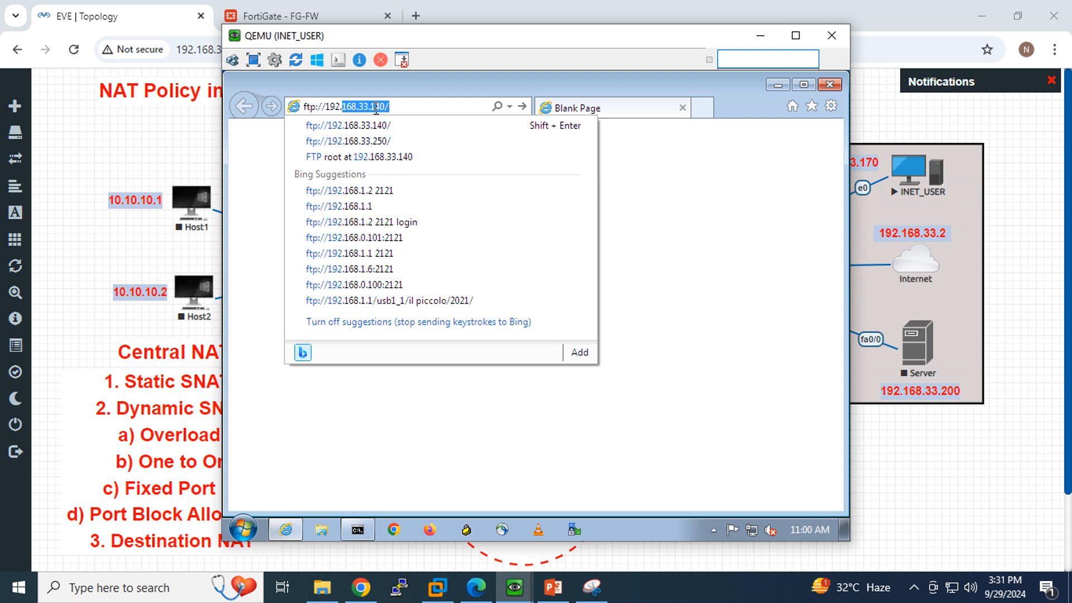
text(2.168.33.140)
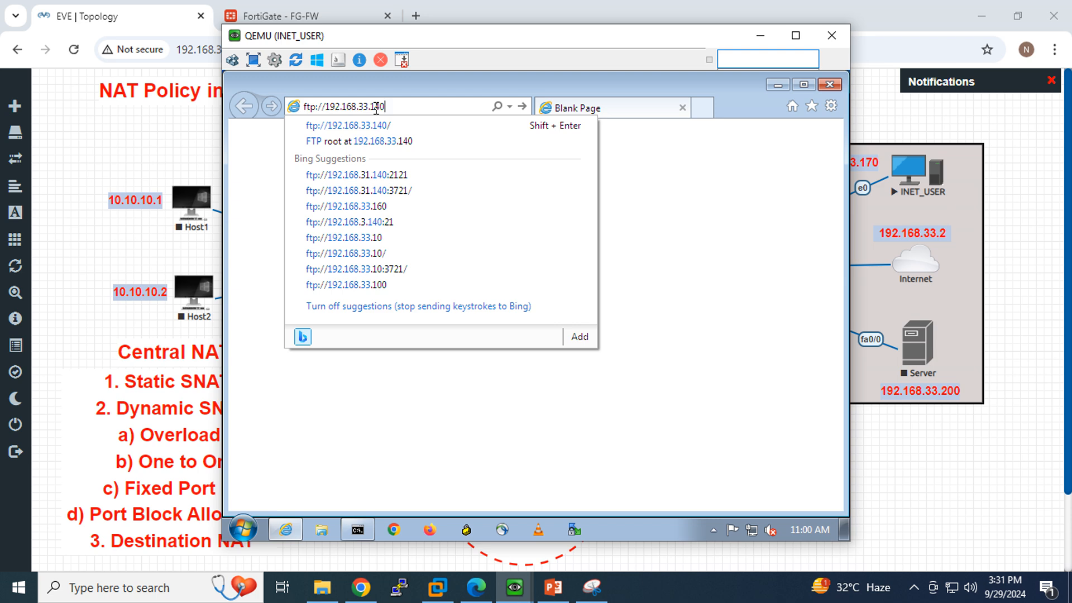
key(Return)
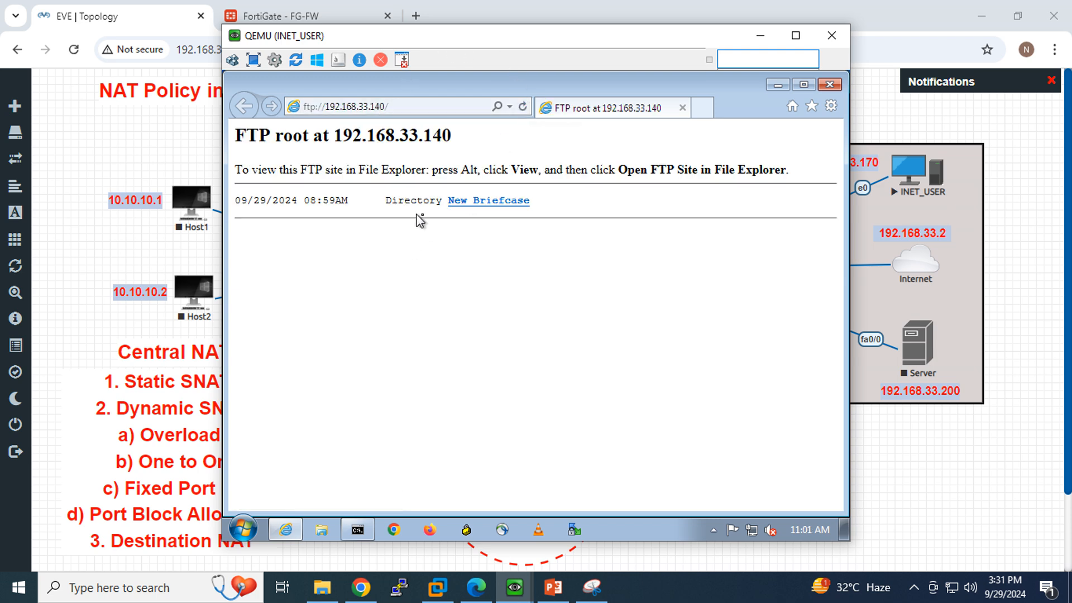
click(523, 107)
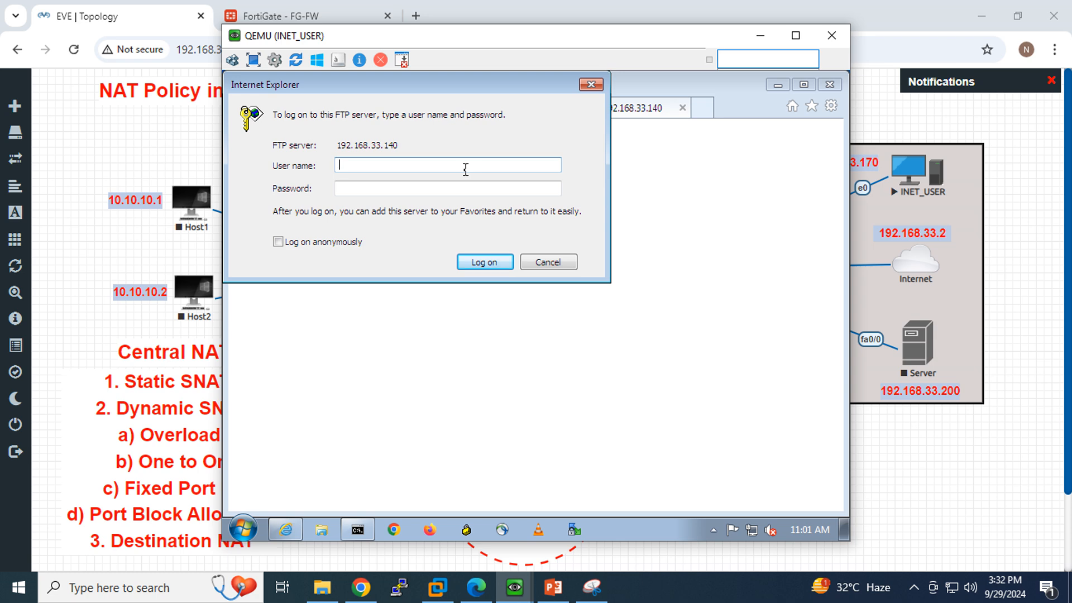
Log on and list the FTP root, showing New Briefcase dated 09/29/2024 08:59AM.
key(Tab)
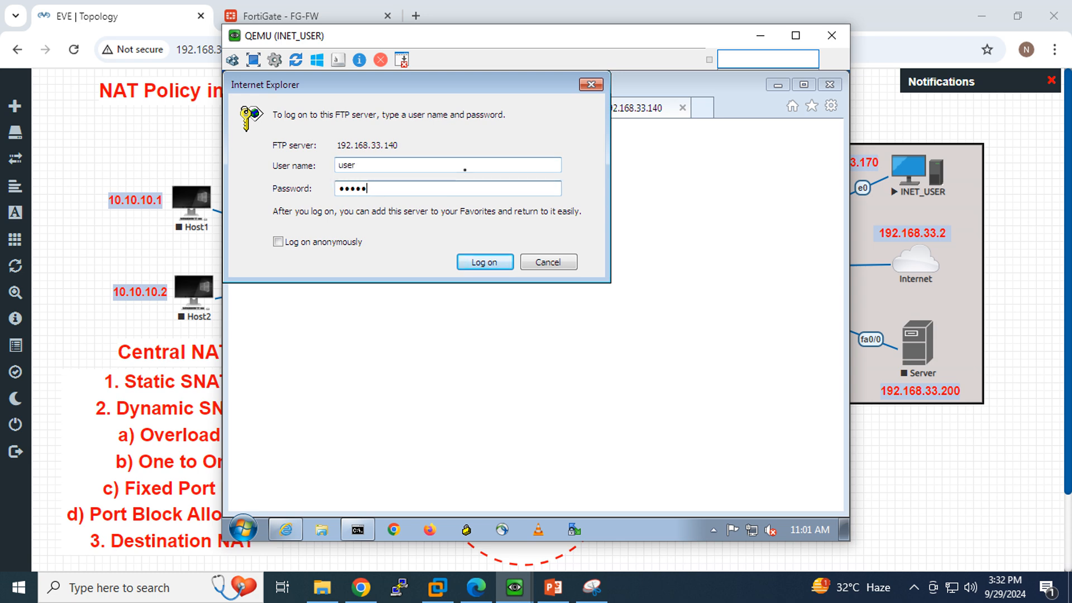
key(Return)
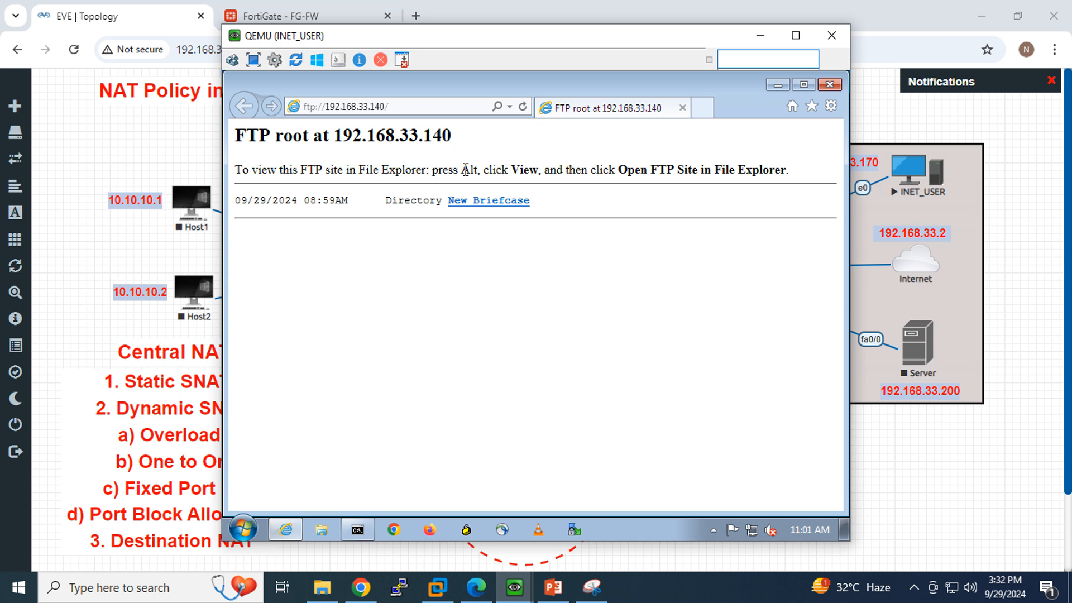
click(523, 107)
drag(284, 201, 235, 200)
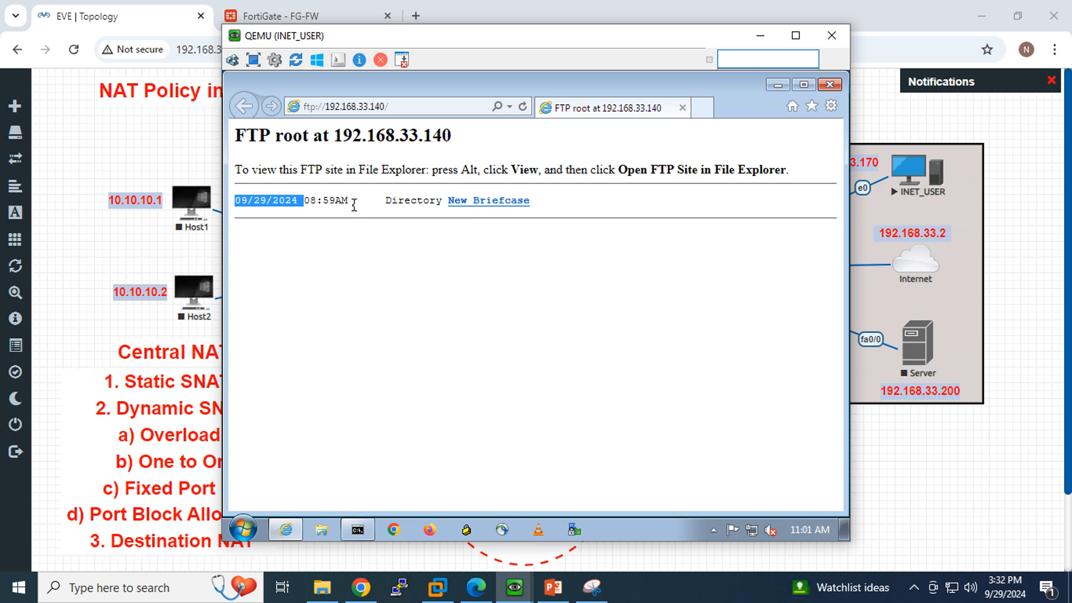
drag(350, 200, 240, 199)
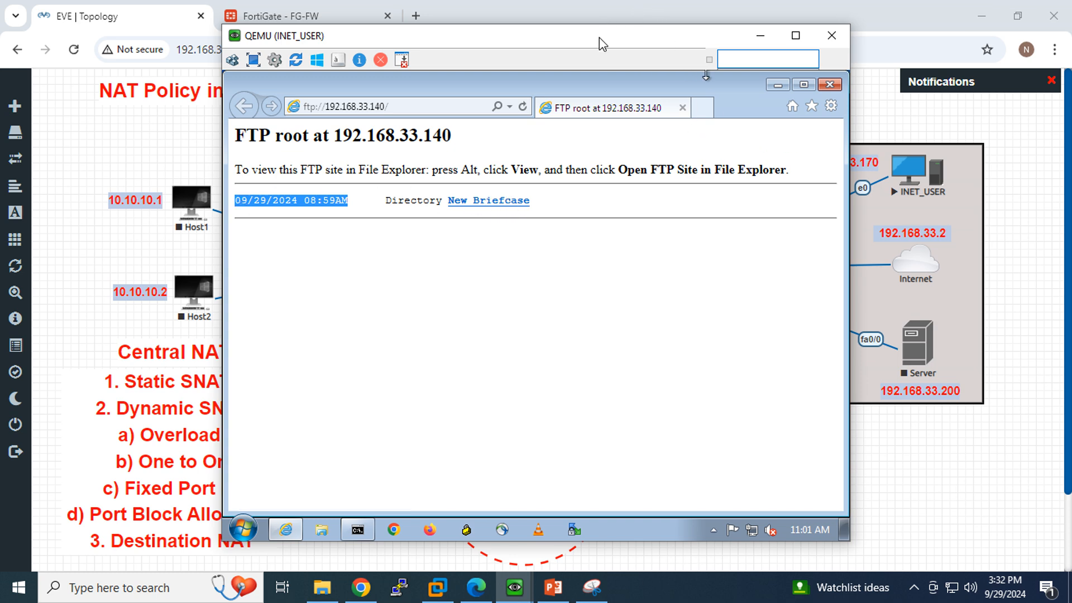
drag(599, 38, 831, 63)
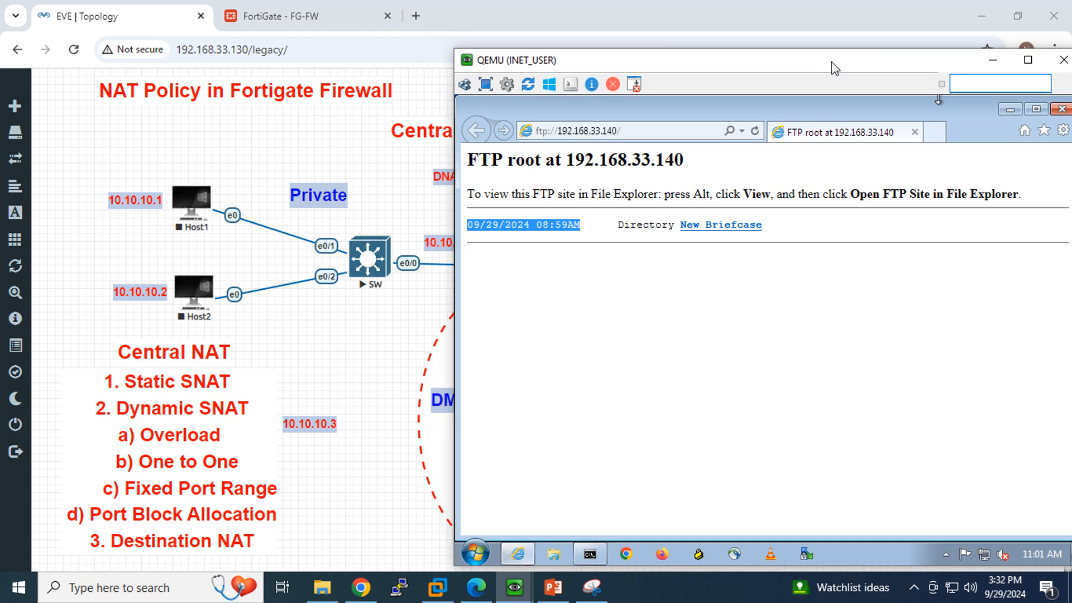
Place the FTP server's folder window beside the internet user's browser.
click(514, 587)
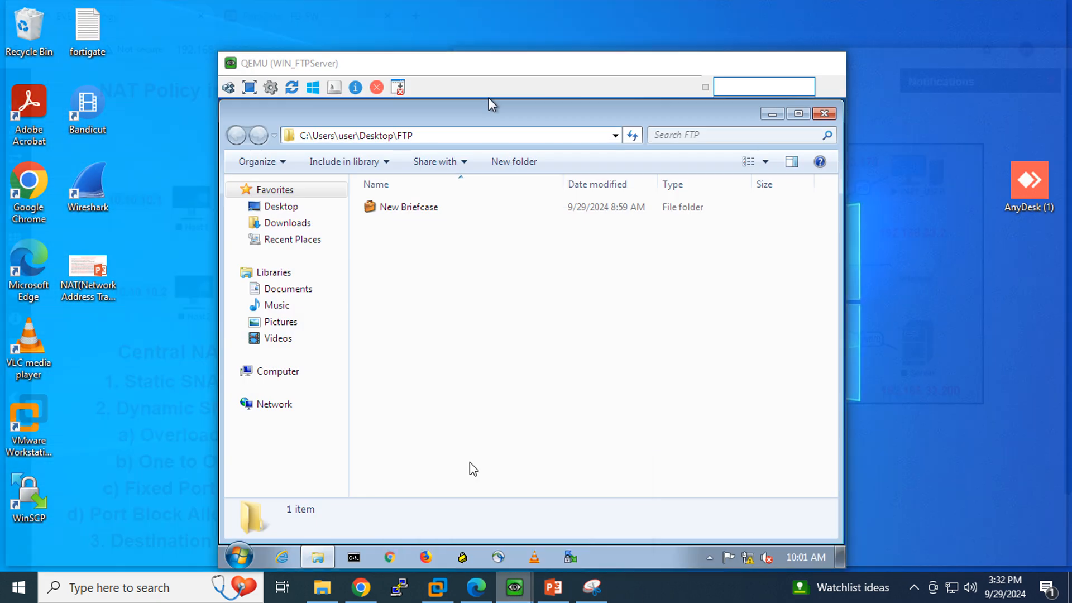
click(490, 491)
drag(429, 79, 137, 70)
click(241, 272)
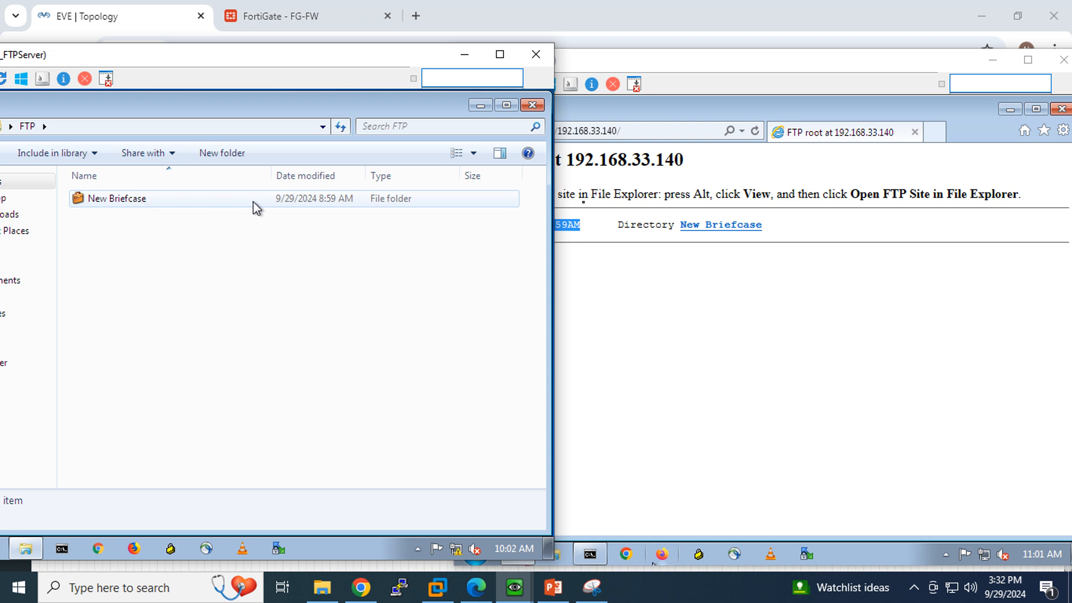
click(653, 271)
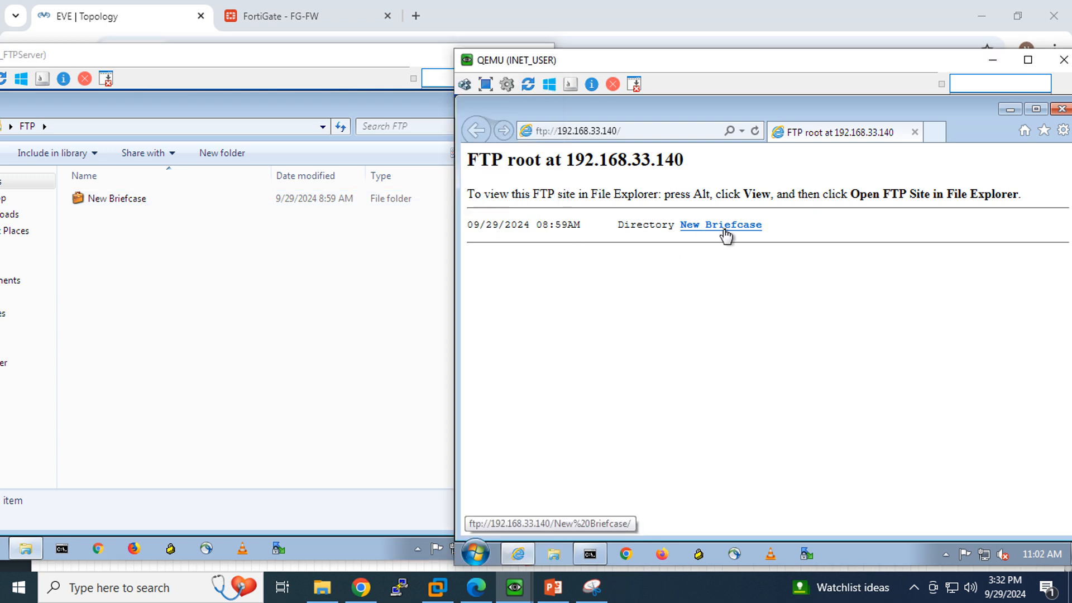
Create a new empty text file abc.txt in the FTP folder.
right_click(139, 256)
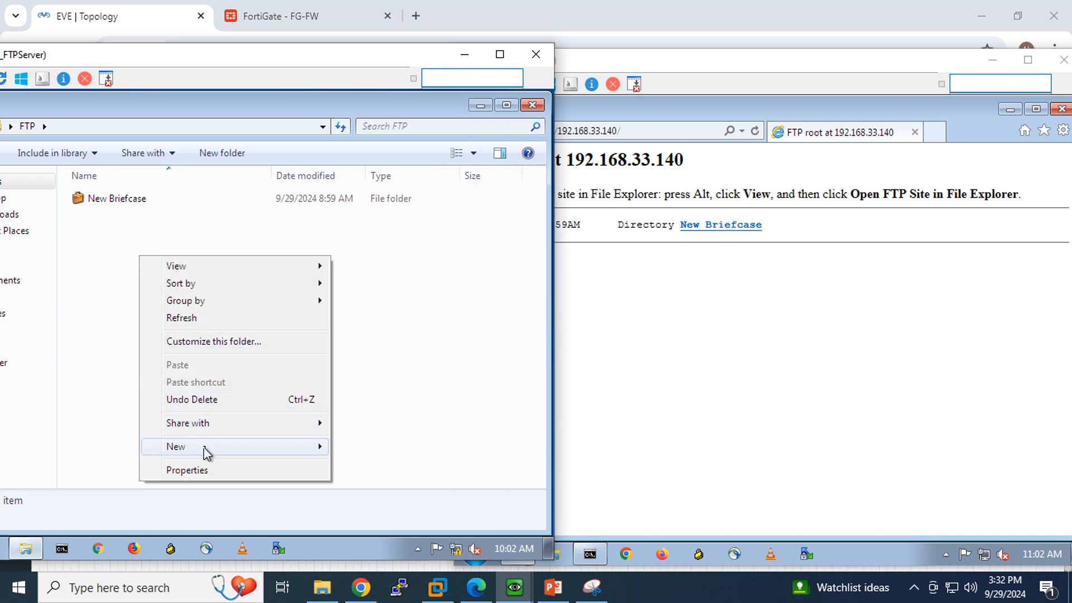
mouse_move(206, 453)
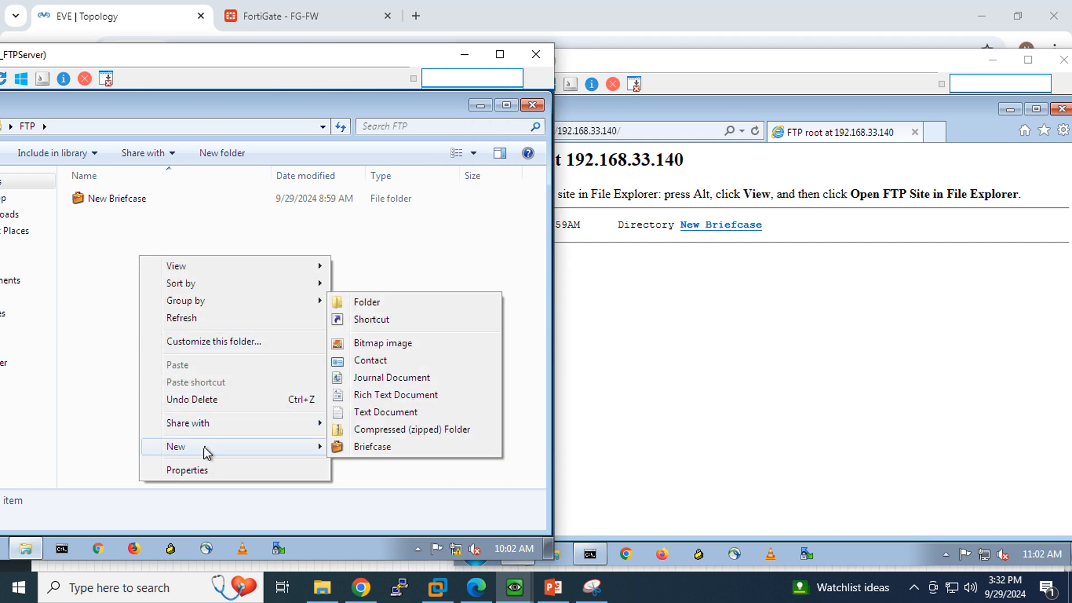
click(385, 413)
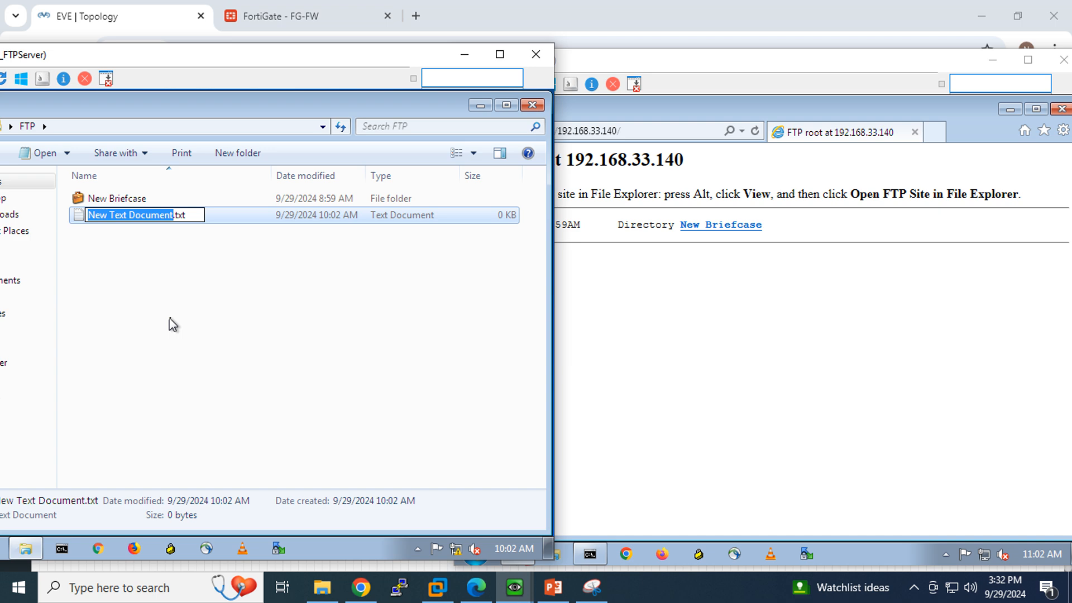
text(abc)
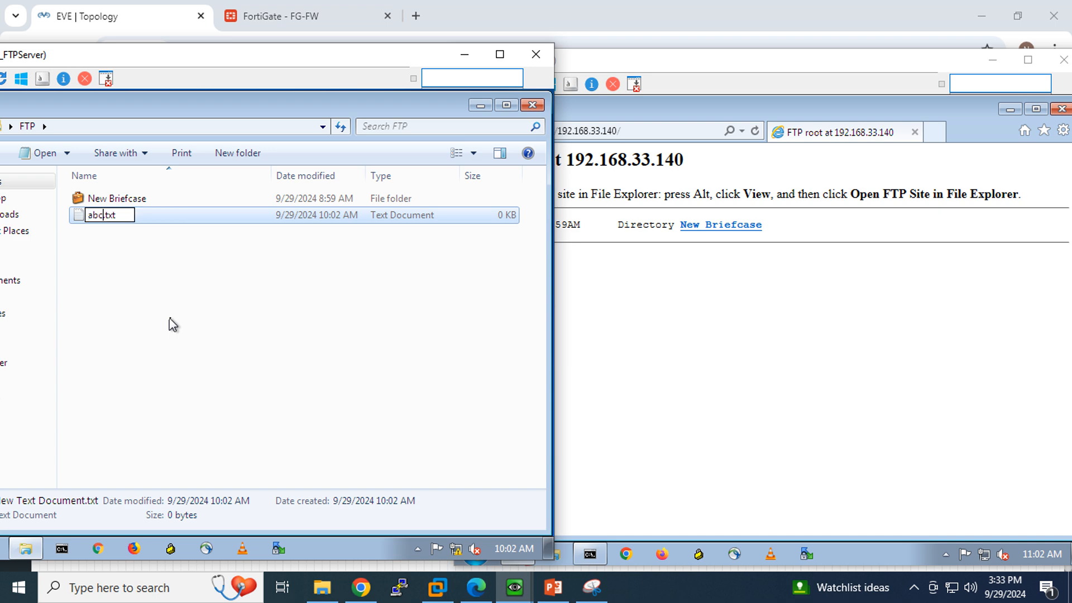
key(Return)
click(561, 248)
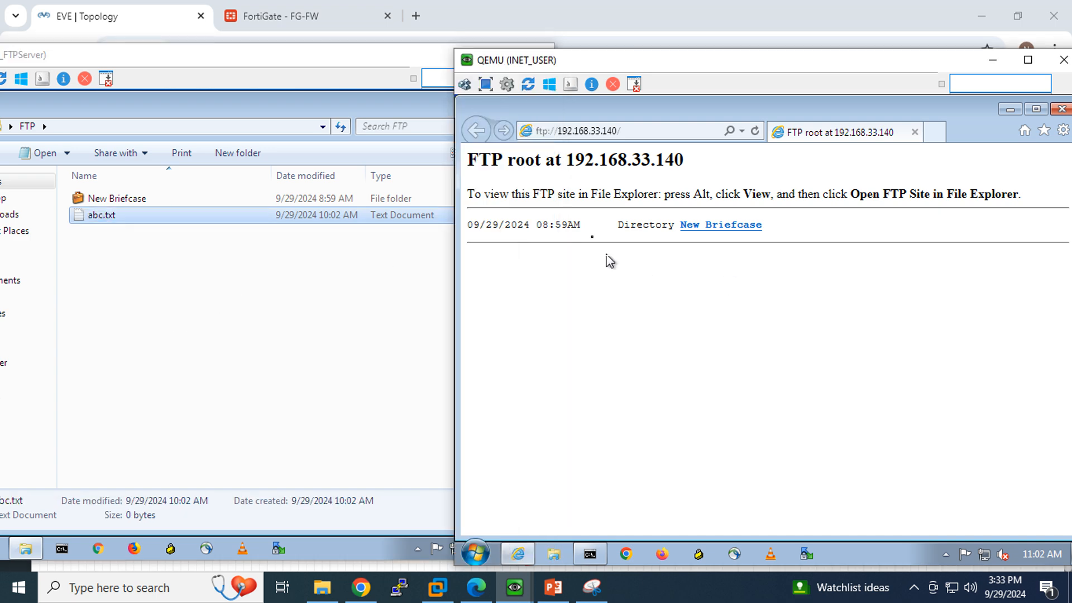
Refresh the FTP listing, open abc.txt, then return and refresh the root listing.
click(755, 131)
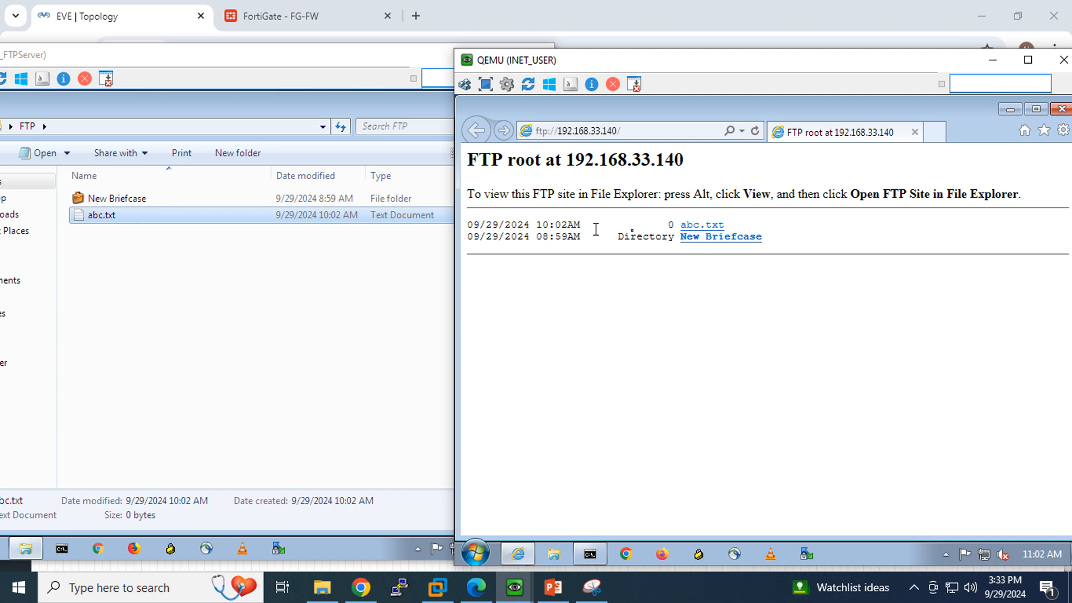
click(693, 226)
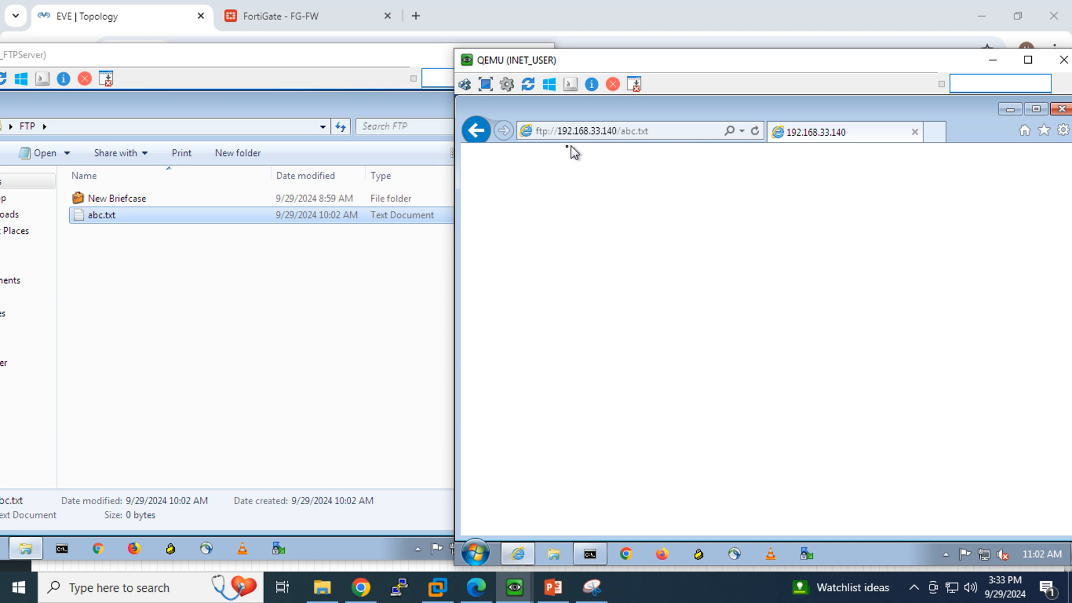
click(476, 130)
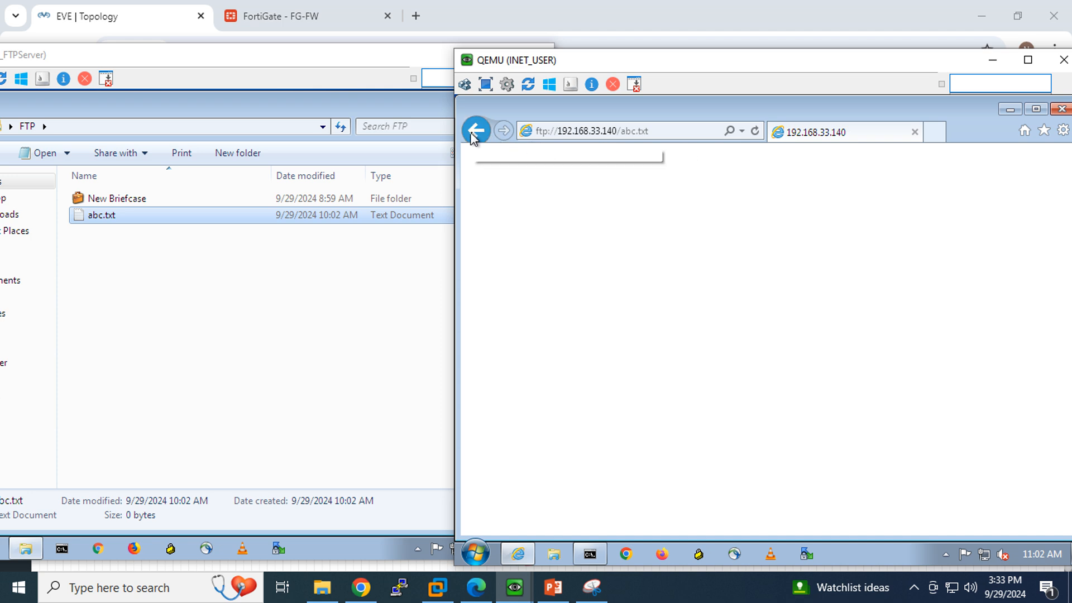
click(756, 132)
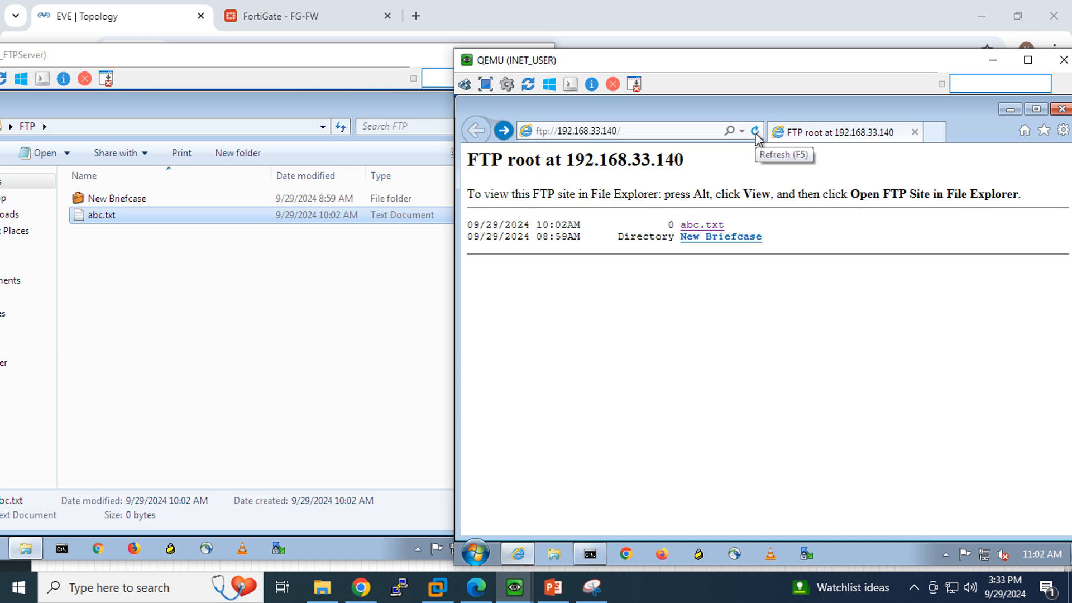
click(755, 133)
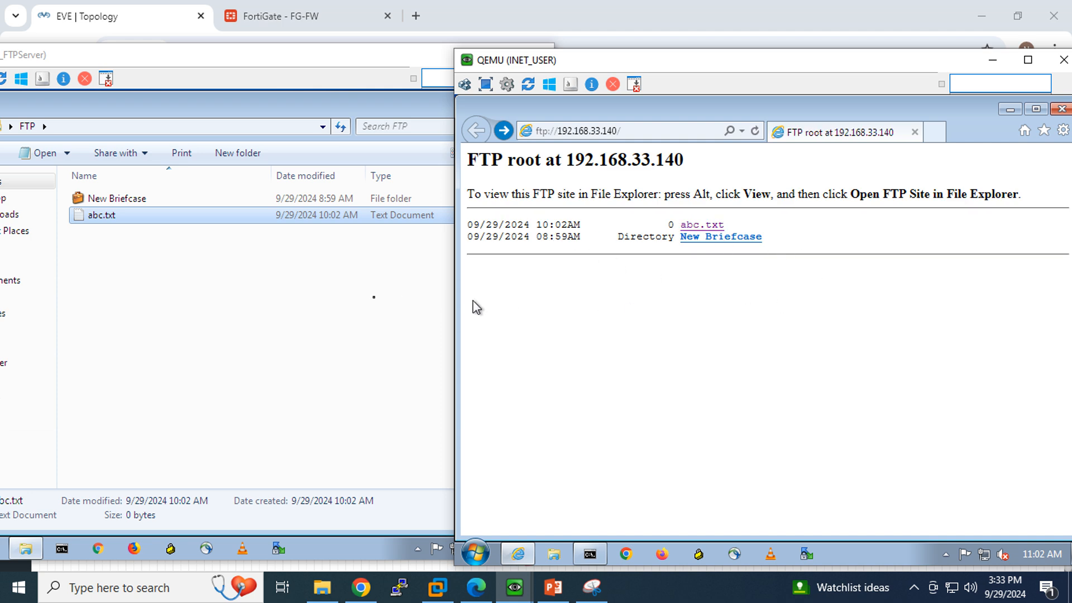
Compare with the server folder and highlight the IP 192.168.33.140 in the address bar.
click(186, 296)
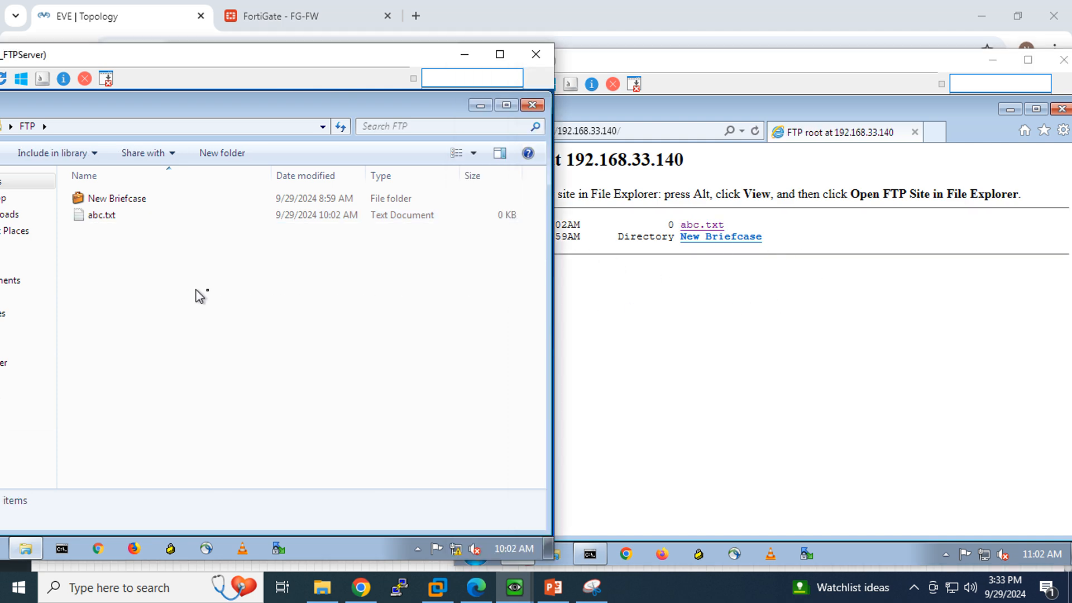
click(780, 302)
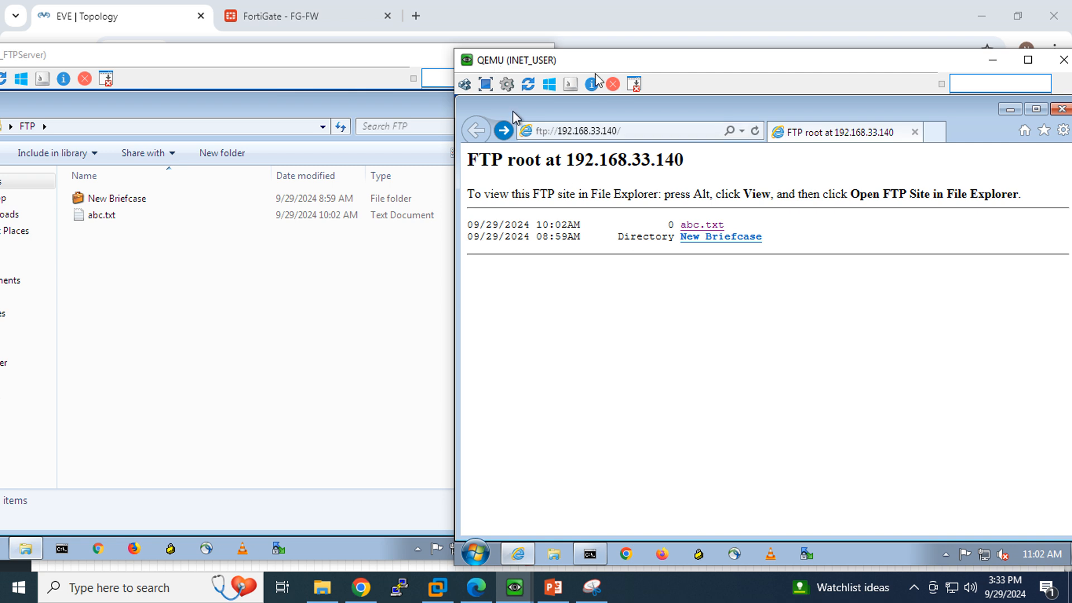
click(614, 131)
click(618, 131)
drag(614, 132, 558, 136)
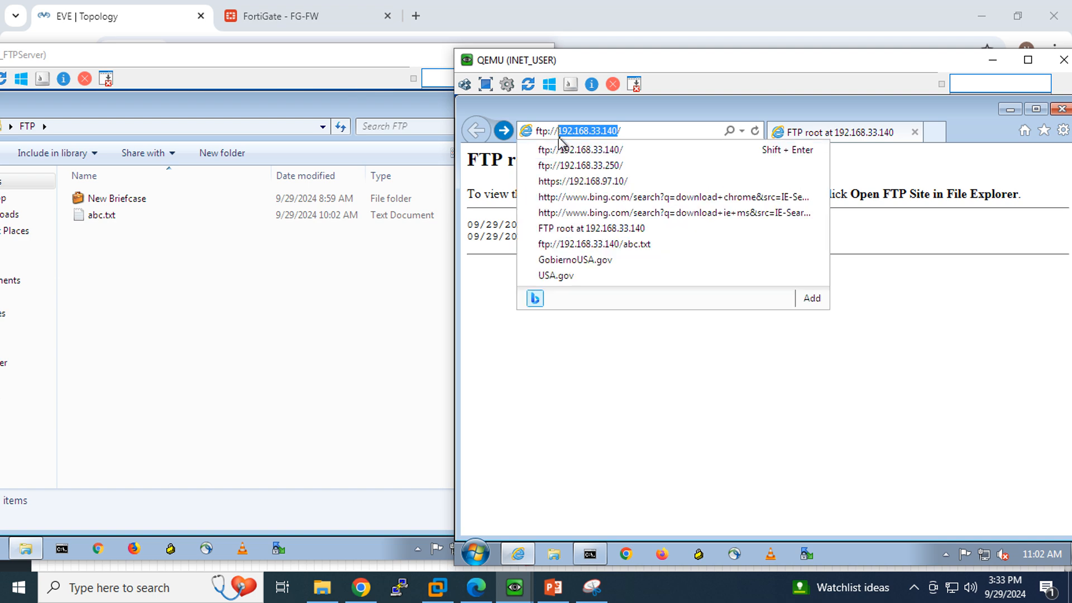
Open FortiView Sessions to see the TCP/21 session from 192.168.33.170 to 192.168.33.140.
click(284, 22)
scroll(137, 306, down, 1)
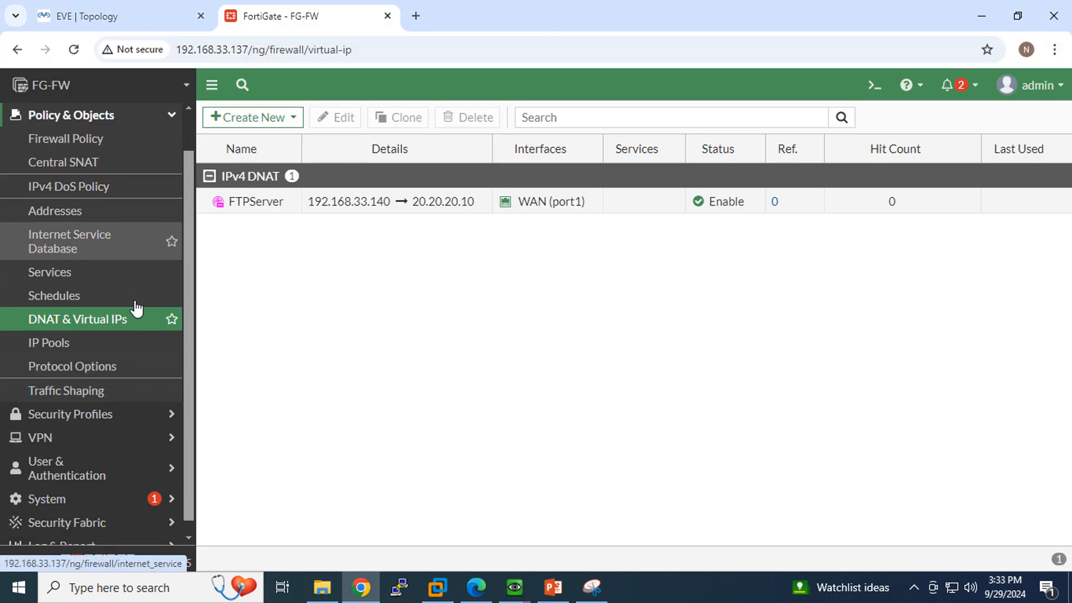
scroll(134, 306, up, 1)
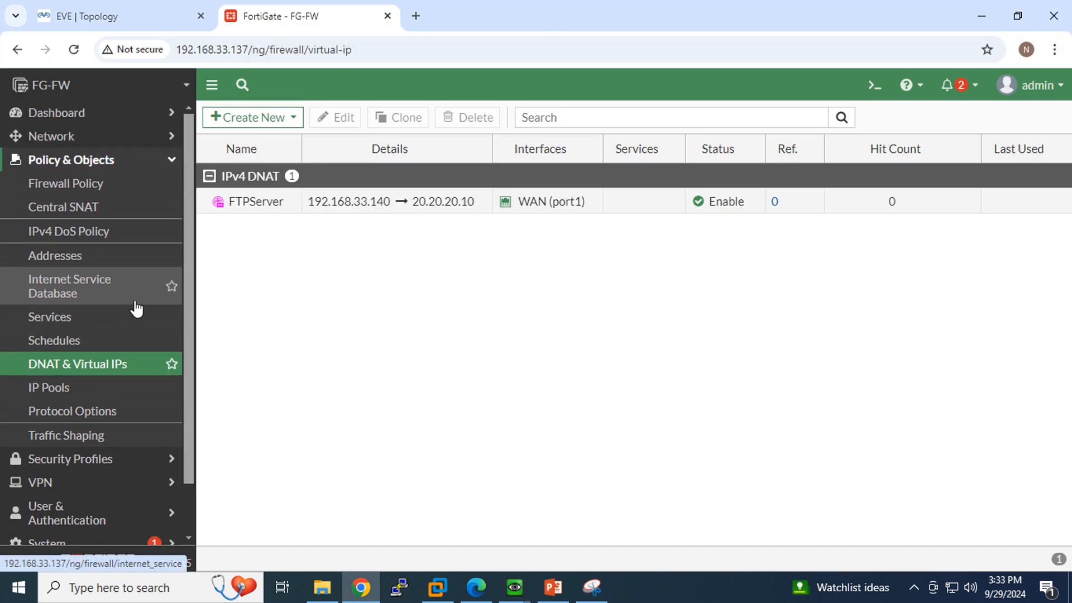
click(80, 114)
click(71, 398)
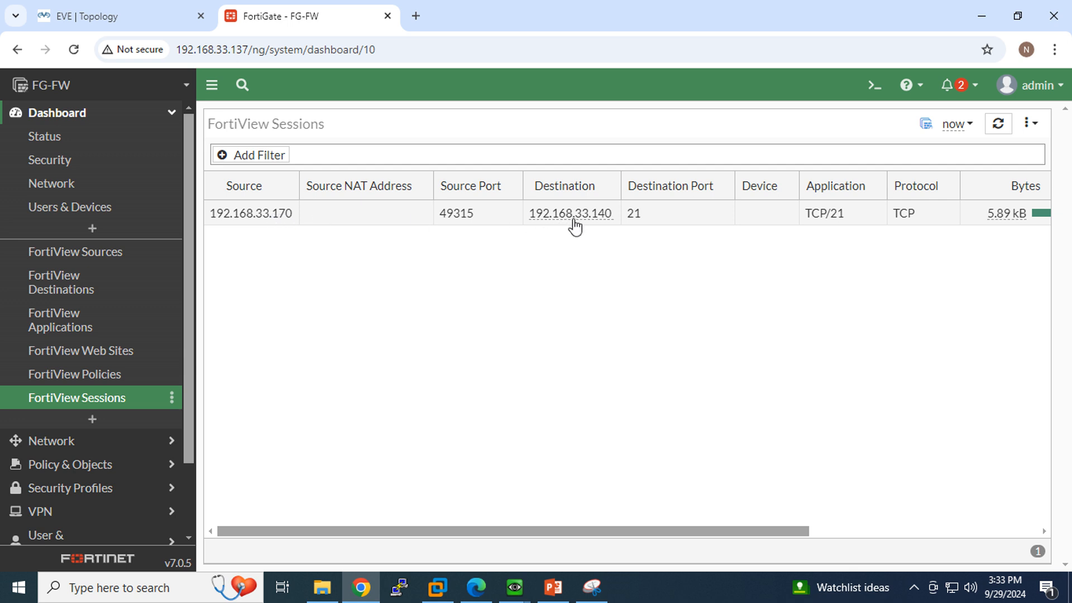
mouse_move(577, 221)
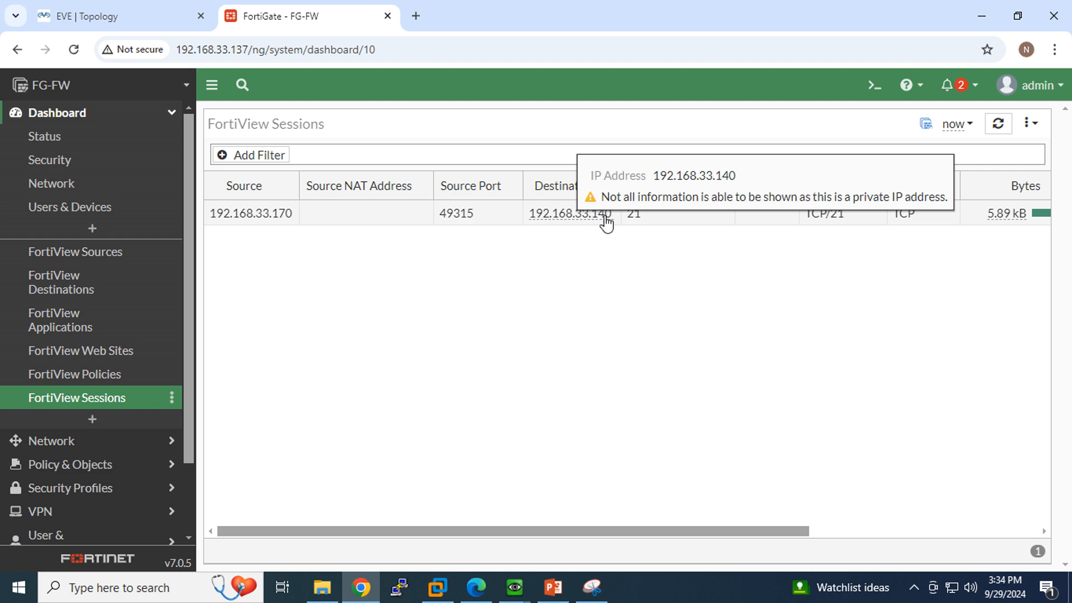
Compare the sessions list against the network topology diagram.
click(78, 16)
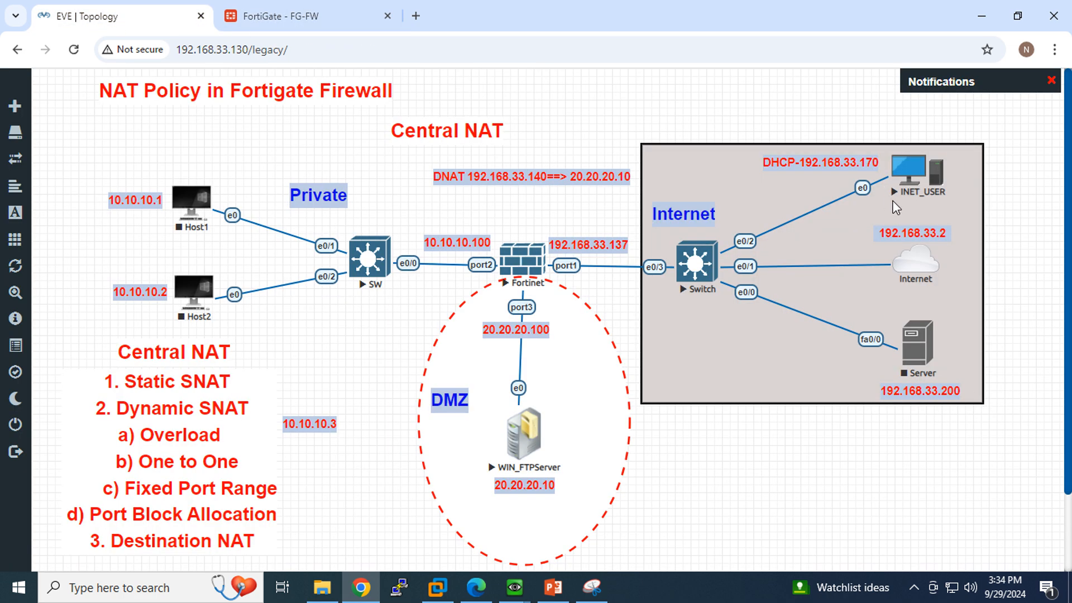
click(341, 8)
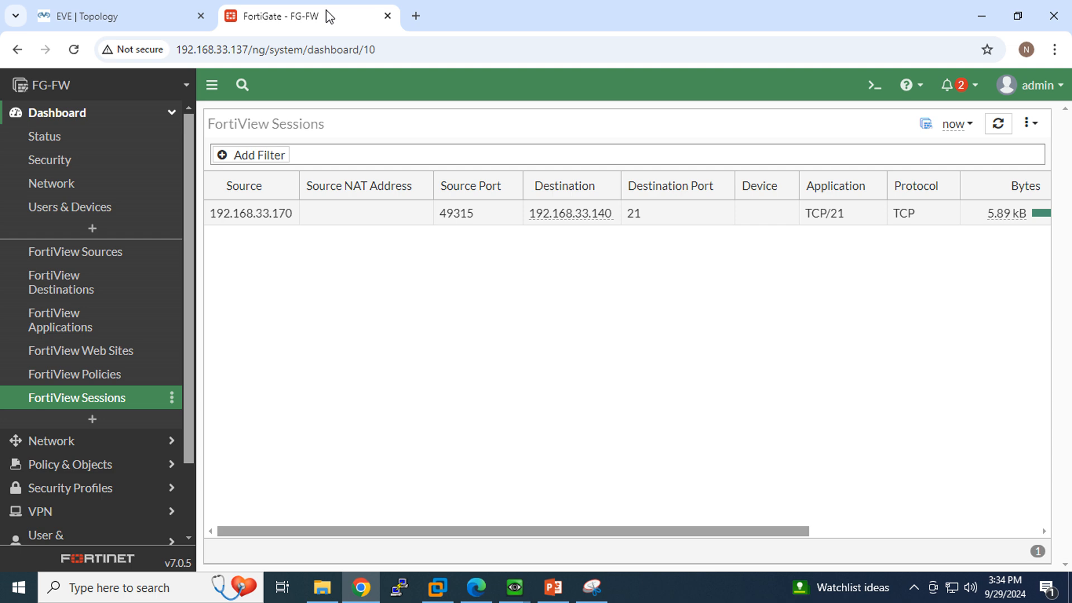
click(123, 20)
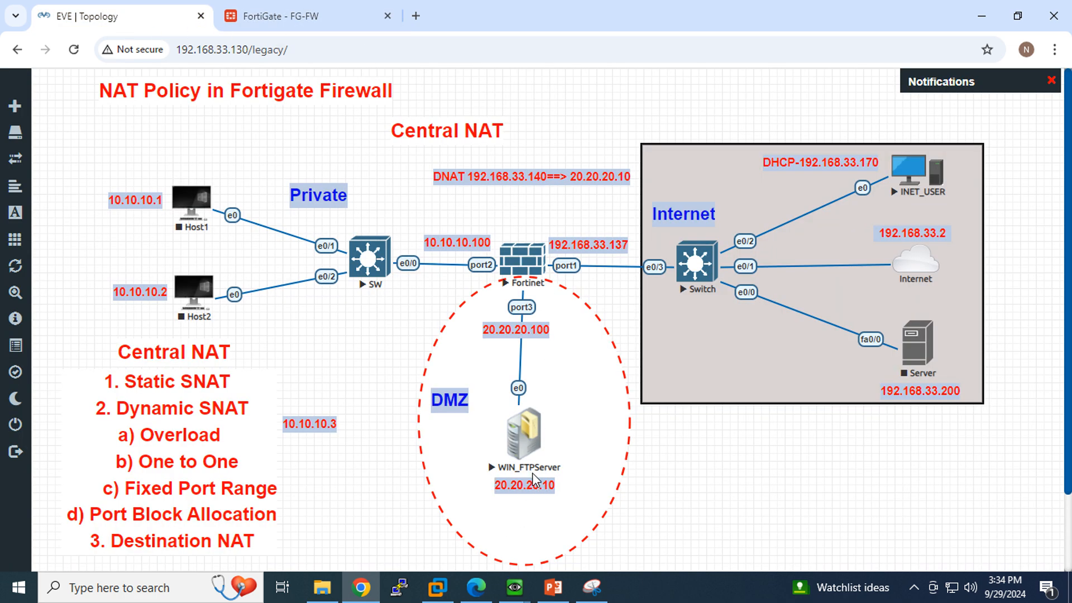
click(267, 20)
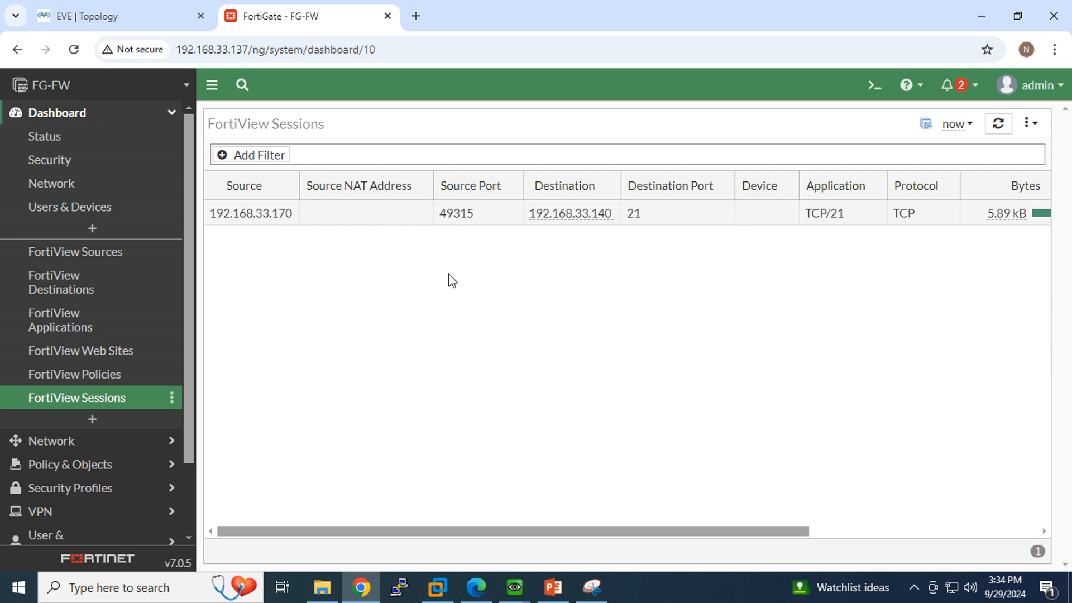
Open the newest Forward Traffic log entry's details, showing destination NAT to 20.20.20.10.
scroll(4, 364, down, 2)
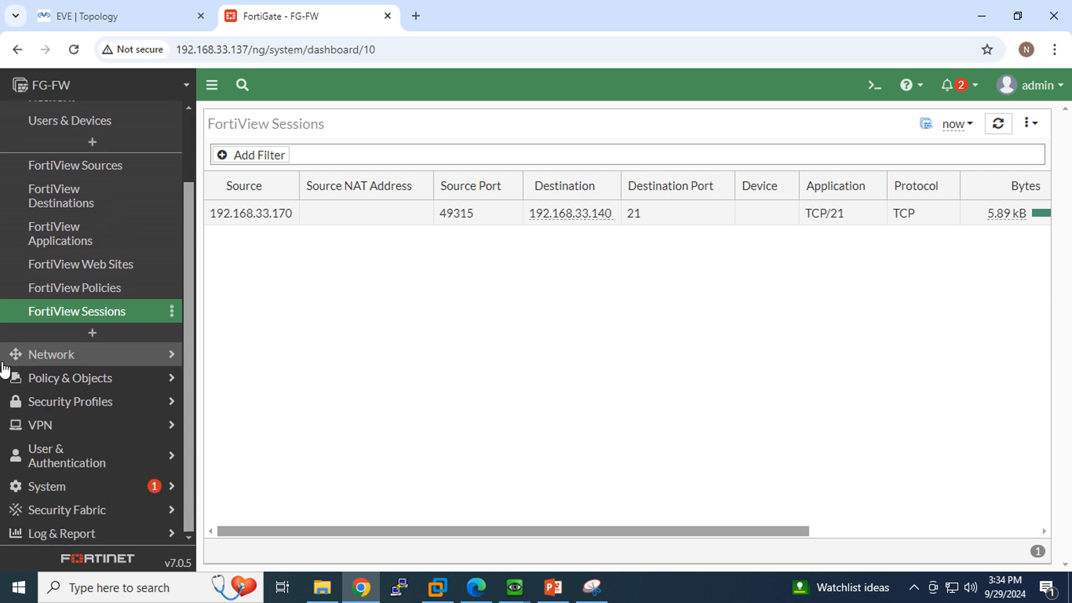
click(69, 536)
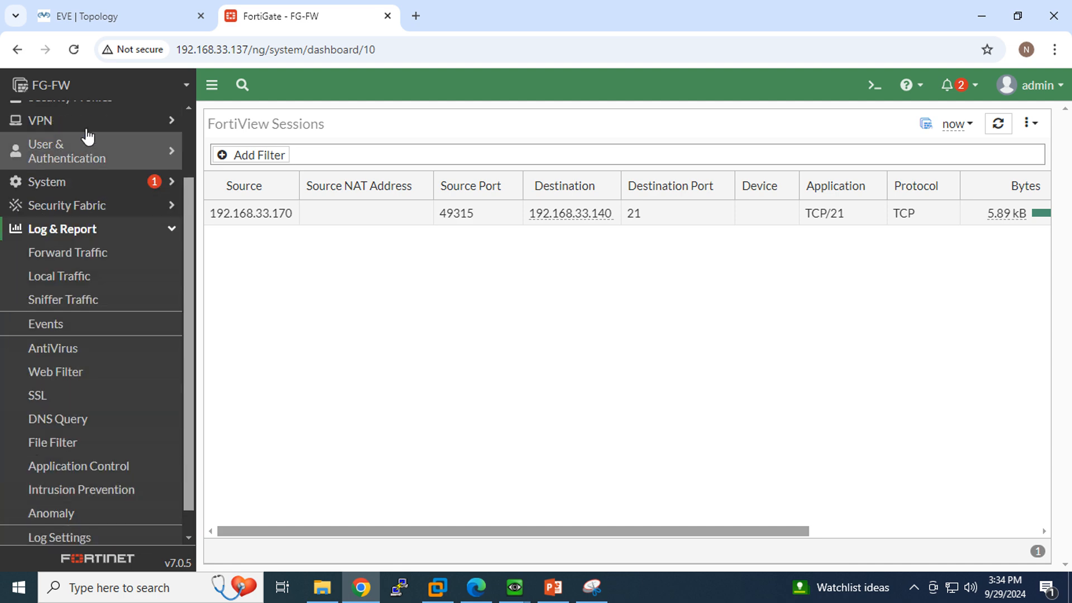
click(90, 254)
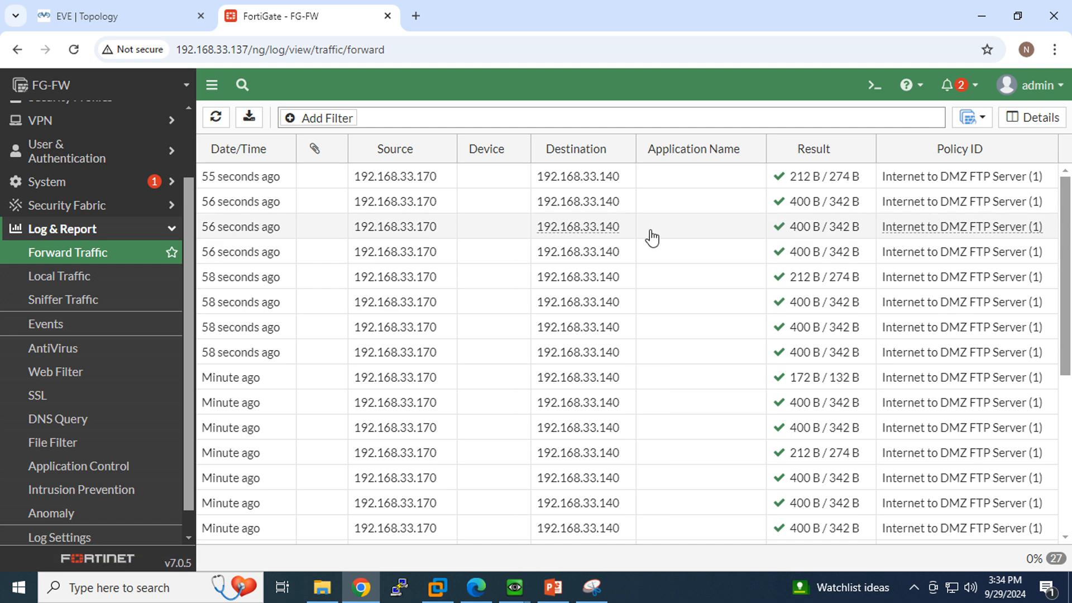
click(240, 183)
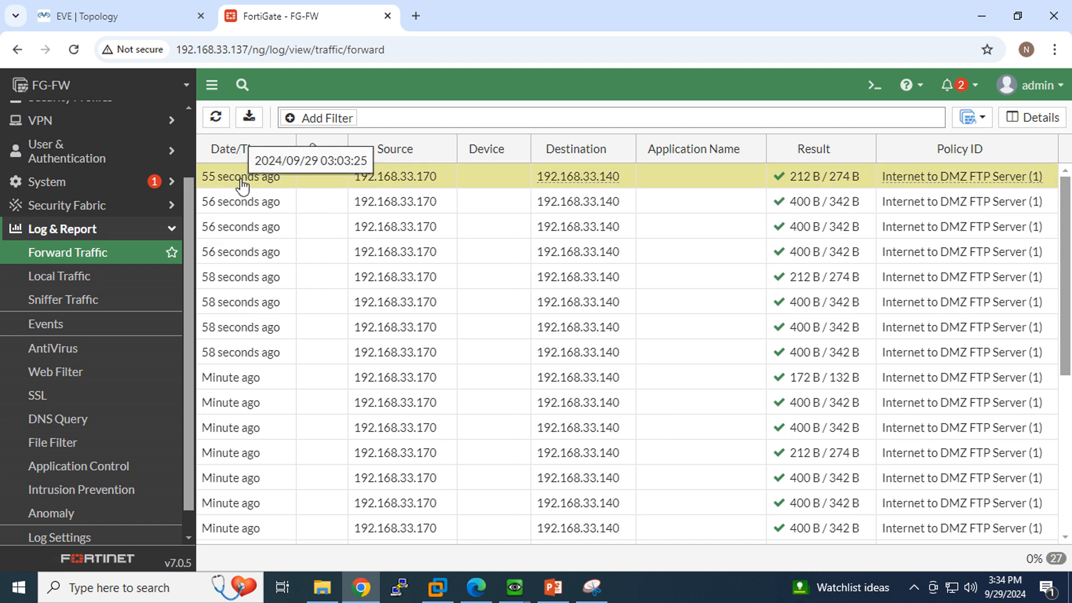
click(1032, 118)
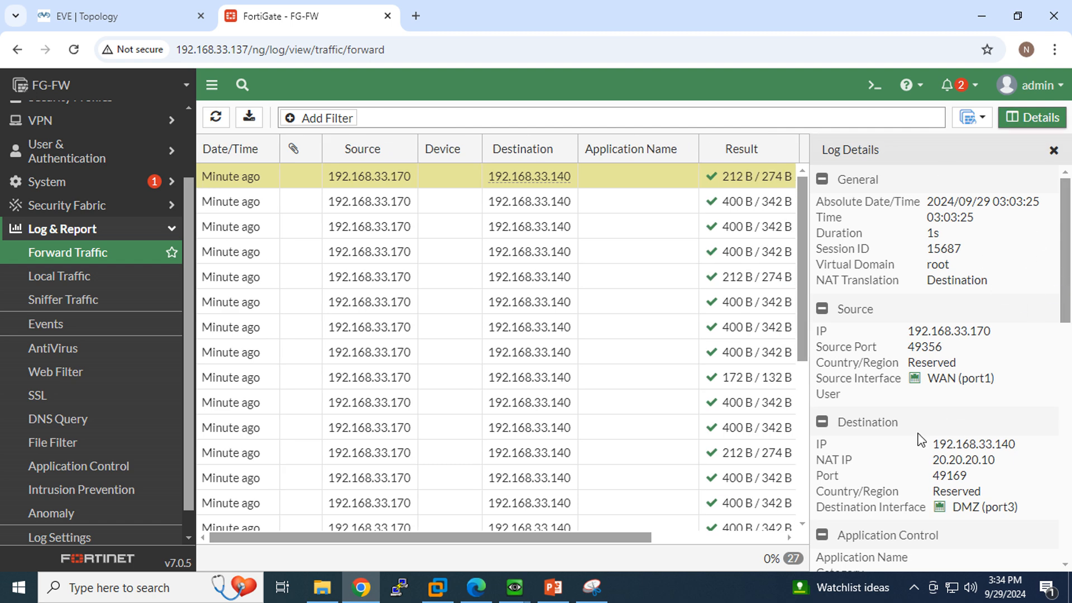
click(592, 587)
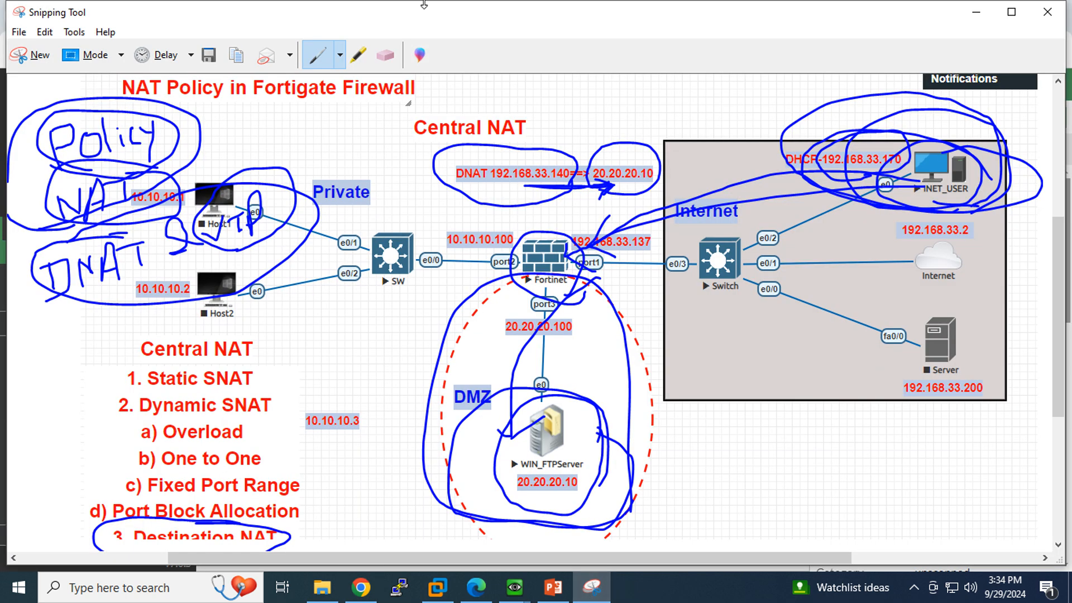
Snip the whole Log Details panel in Snipping Tool.
click(39, 54)
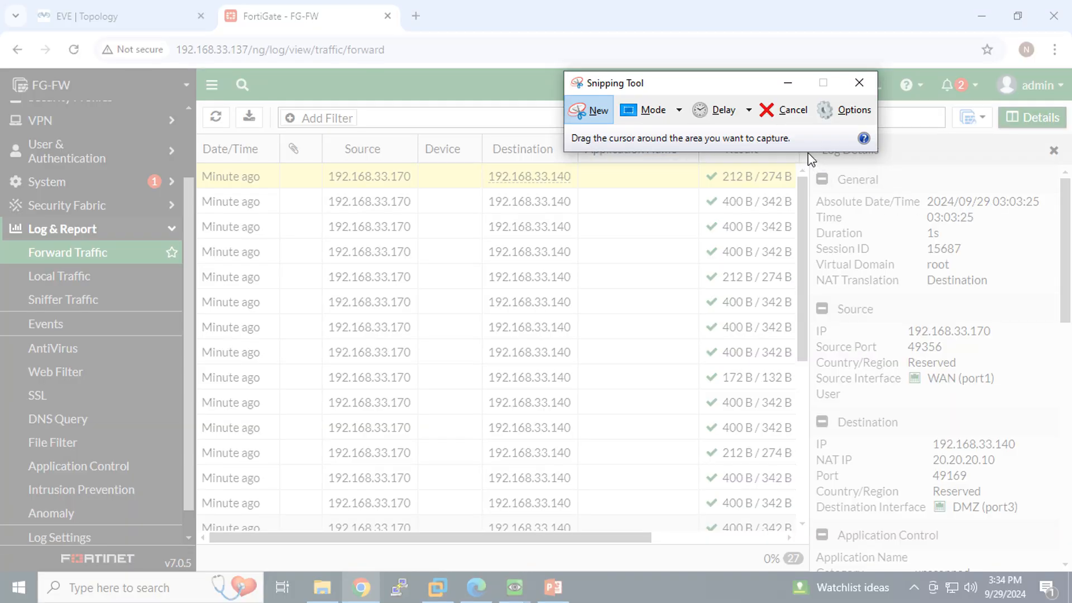
drag(821, 160, 1067, 544)
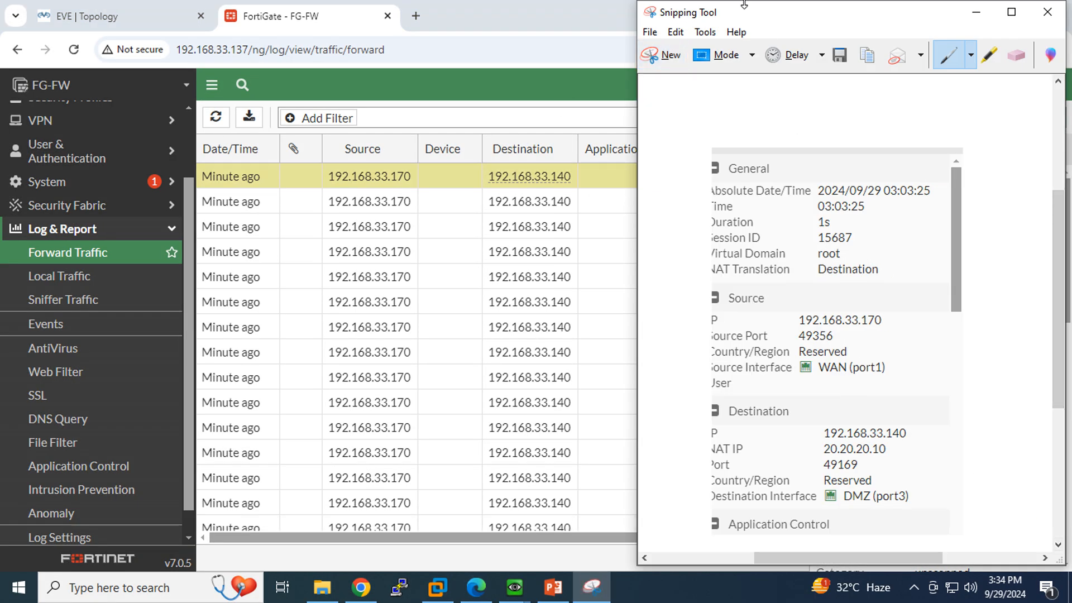
click(651, 56)
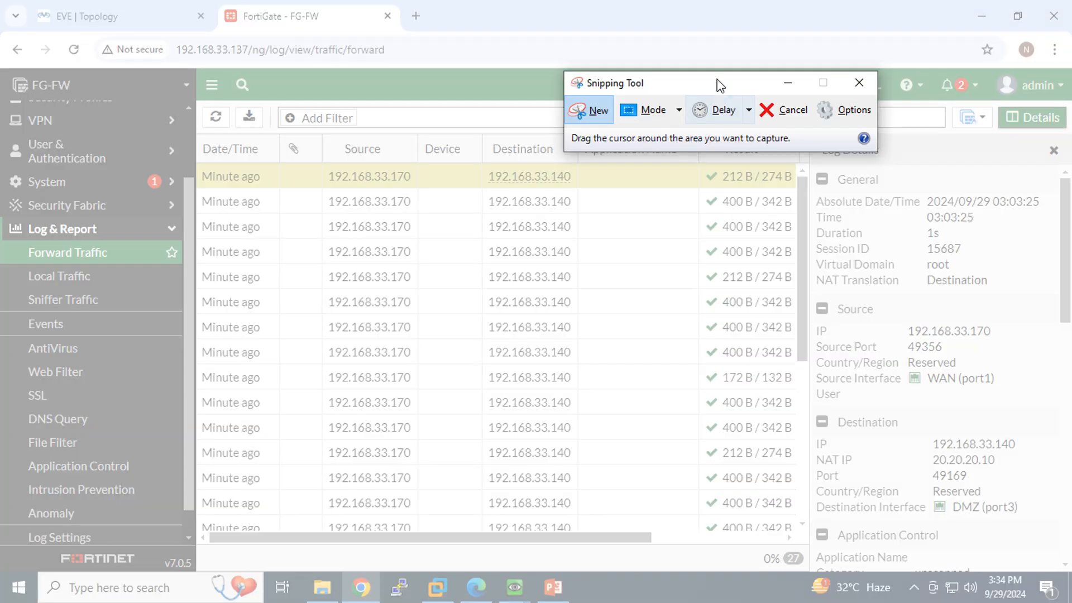
drag(793, 137, 1069, 558)
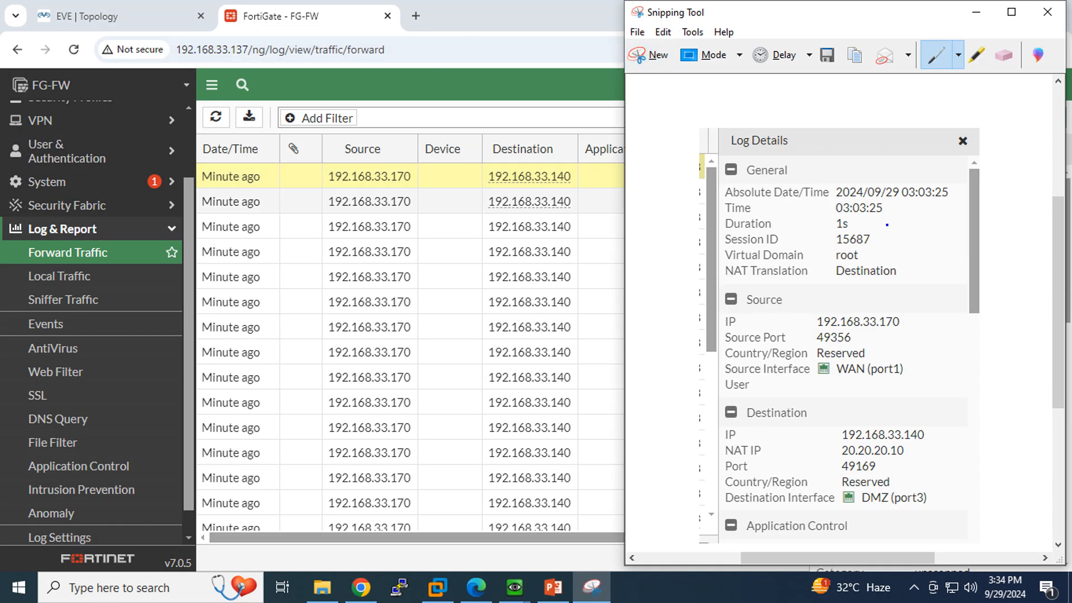
Circle source IP 192.168.33.170, the NAT IP entry and destination 192.168.33.140 in the snip.
mouse_move(884, 309)
mouse_down()
mouse_move(797, 293)
mouse_move(721, 317)
mouse_move(795, 333)
mouse_move(891, 335)
mouse_up()
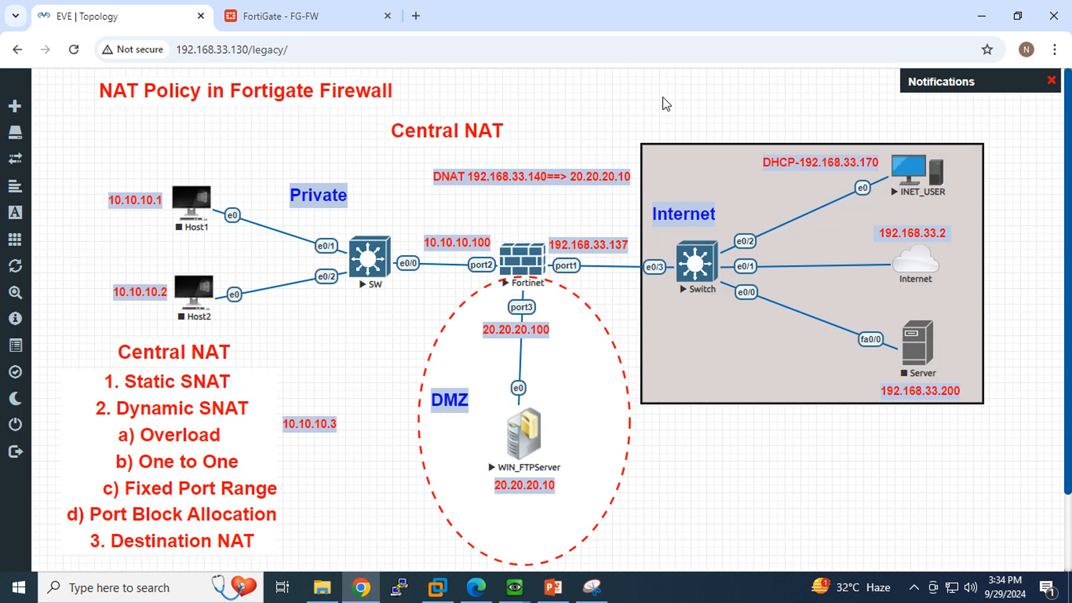
click(603, 586)
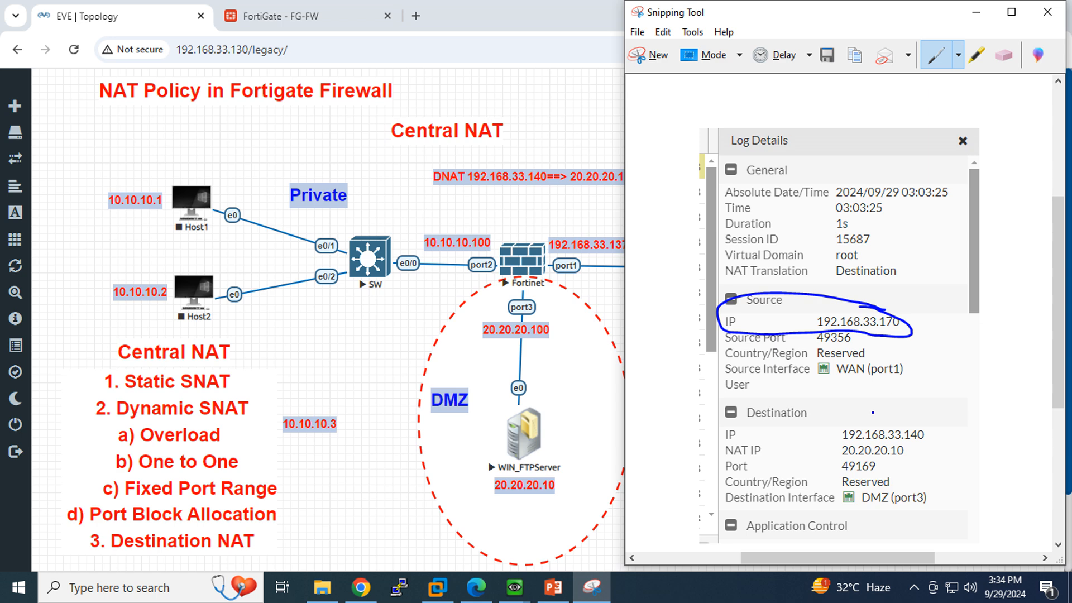
mouse_move(872, 412)
mouse_down()
mouse_move(800, 402)
mouse_move(717, 429)
mouse_move(911, 447)
mouse_move(945, 420)
mouse_move(839, 414)
mouse_up()
mouse_move(773, 449)
mouse_down()
mouse_move(718, 440)
mouse_move(728, 455)
mouse_move(816, 462)
mouse_move(928, 454)
mouse_move(831, 443)
mouse_move(840, 464)
mouse_move(822, 459)
mouse_move(874, 476)
mouse_move(887, 467)
mouse_up()
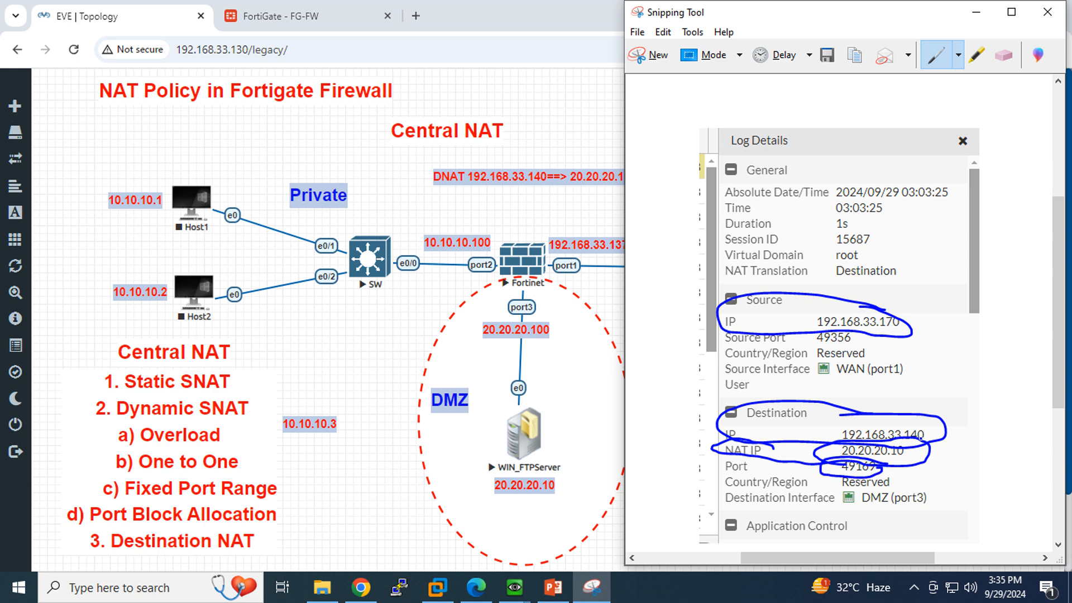
mouse_move(914, 443)
mouse_down()
mouse_move(807, 440)
mouse_move(955, 407)
mouse_move(929, 434)
mouse_up()
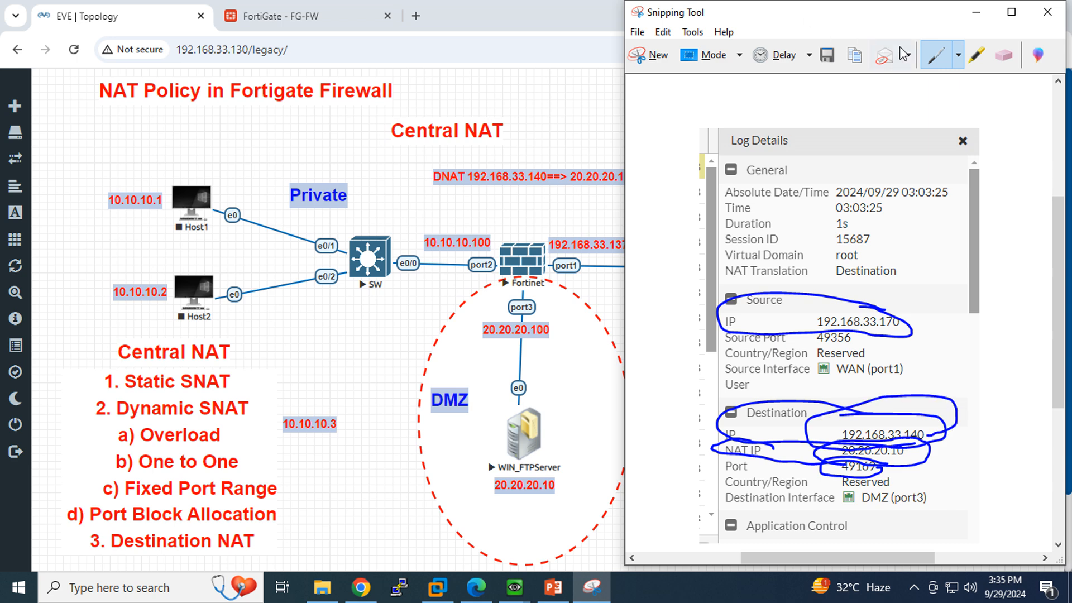
Erase the stray destination marks, then circle NAT IP 20.20.20.10 and the DMZ (port3) interface.
click(1005, 63)
drag(920, 360, 874, 465)
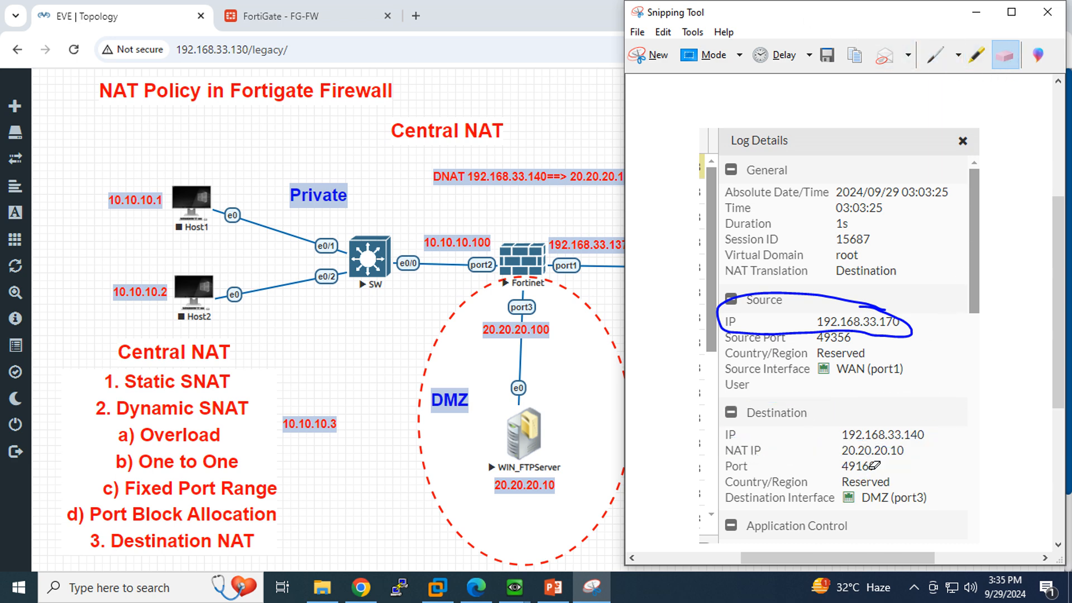
click(935, 54)
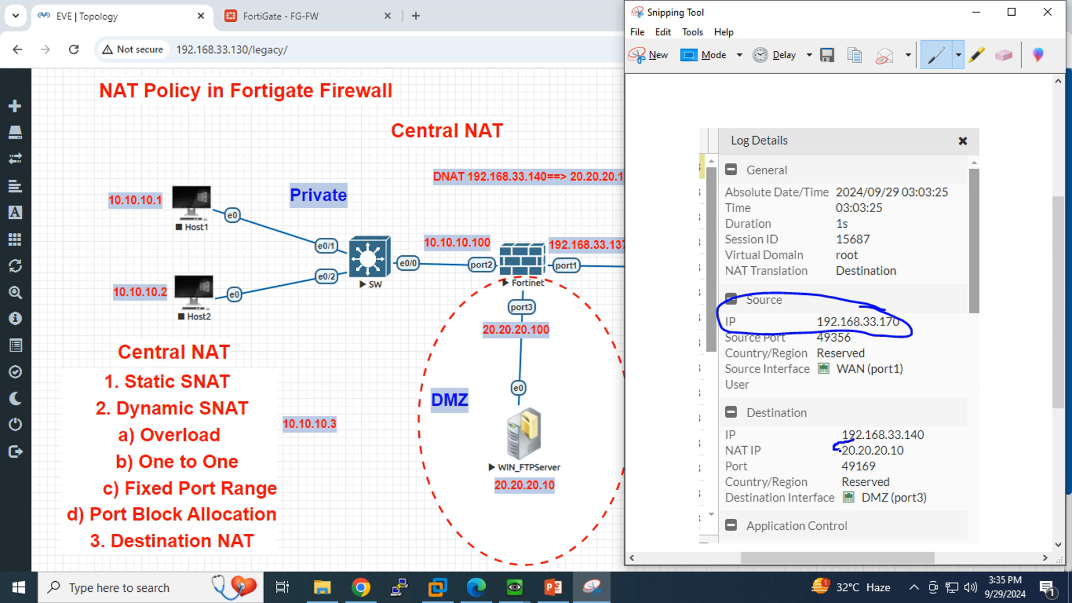
mouse_move(859, 457)
mouse_down()
mouse_move(914, 458)
mouse_move(846, 440)
mouse_up()
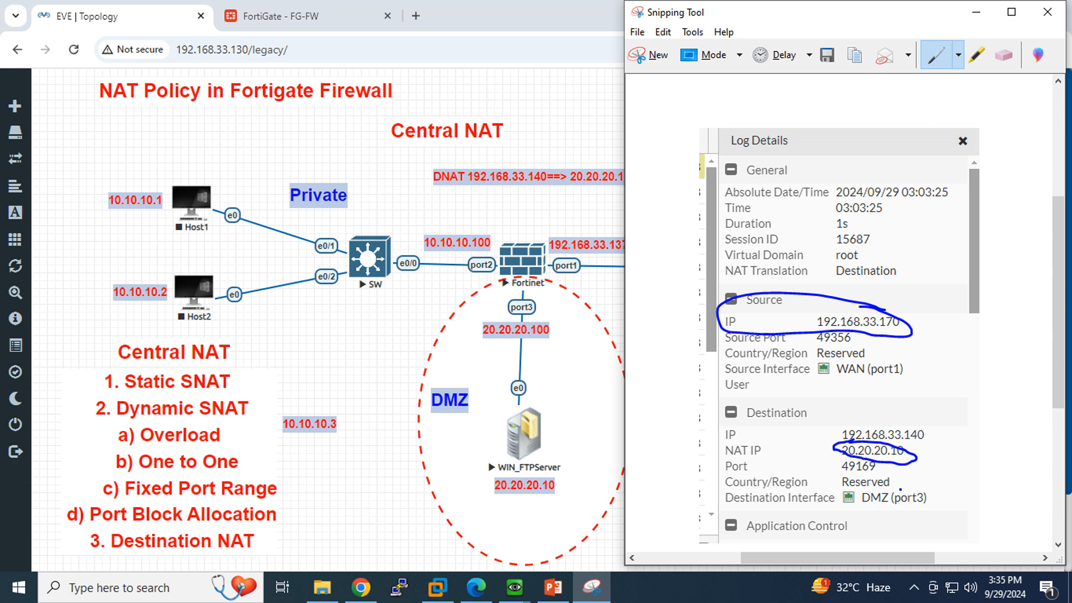
mouse_move(900, 488)
mouse_down()
mouse_move(834, 487)
mouse_move(873, 519)
mouse_move(937, 487)
mouse_move(843, 486)
mouse_up()
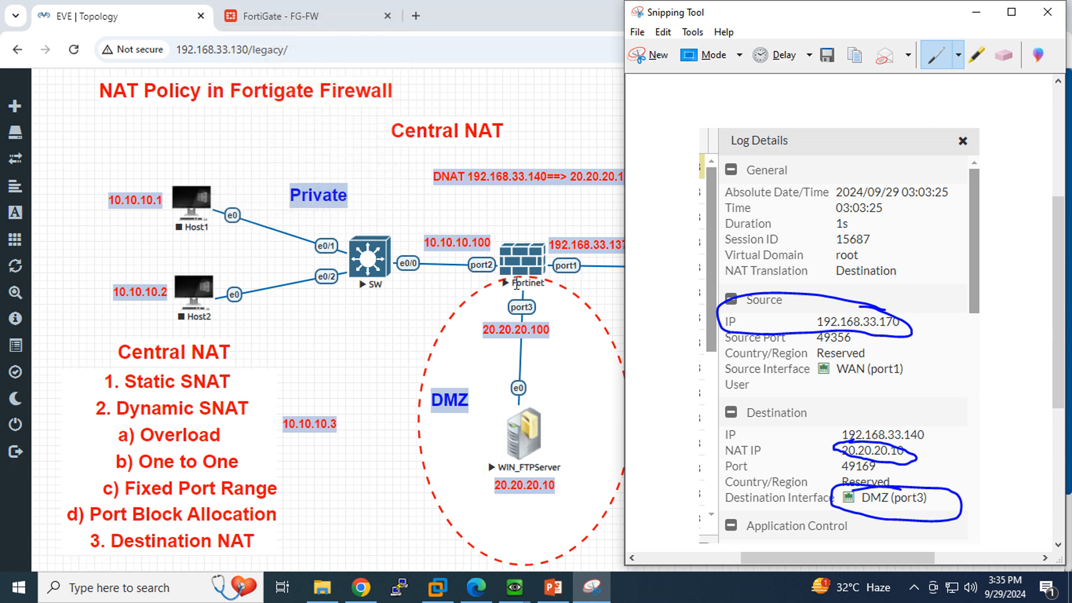
click(519, 262)
Open an SSH console to the Fortinet node and log in as admin.
click(519, 261)
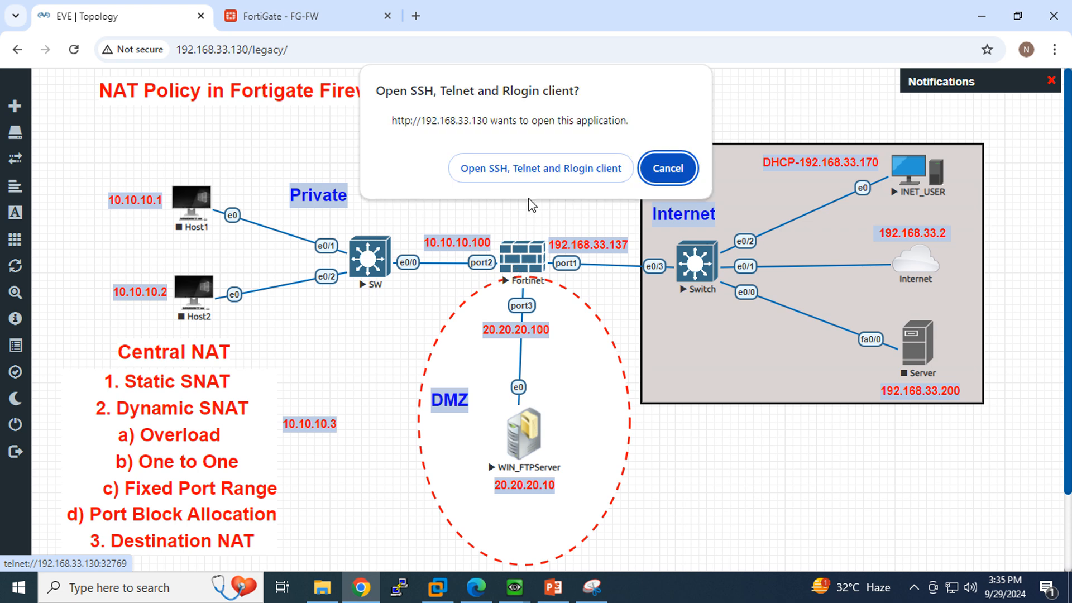
click(522, 164)
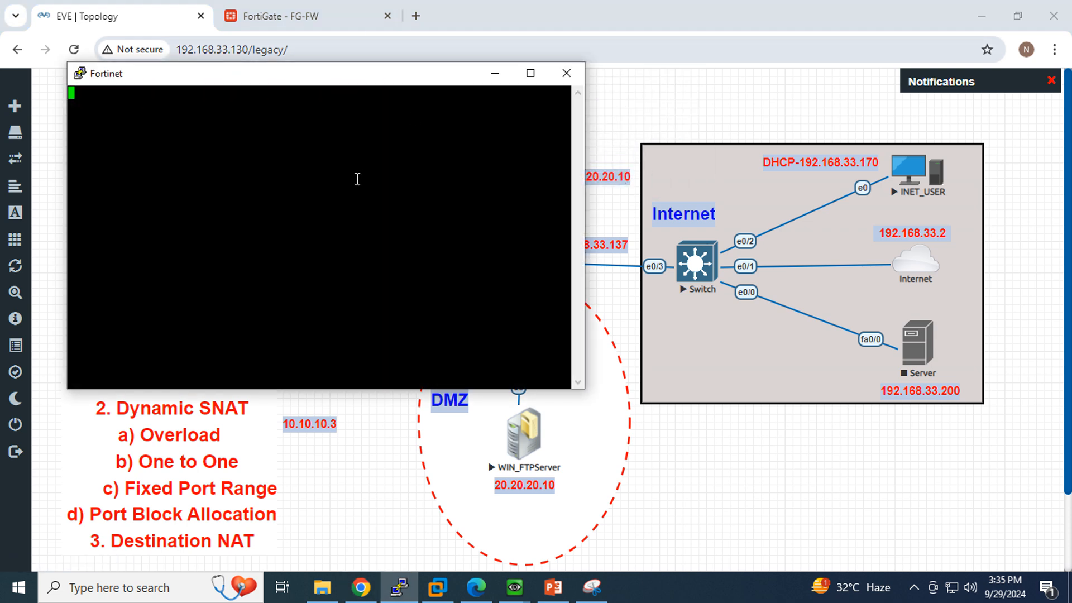
key(Return)
text(admin)
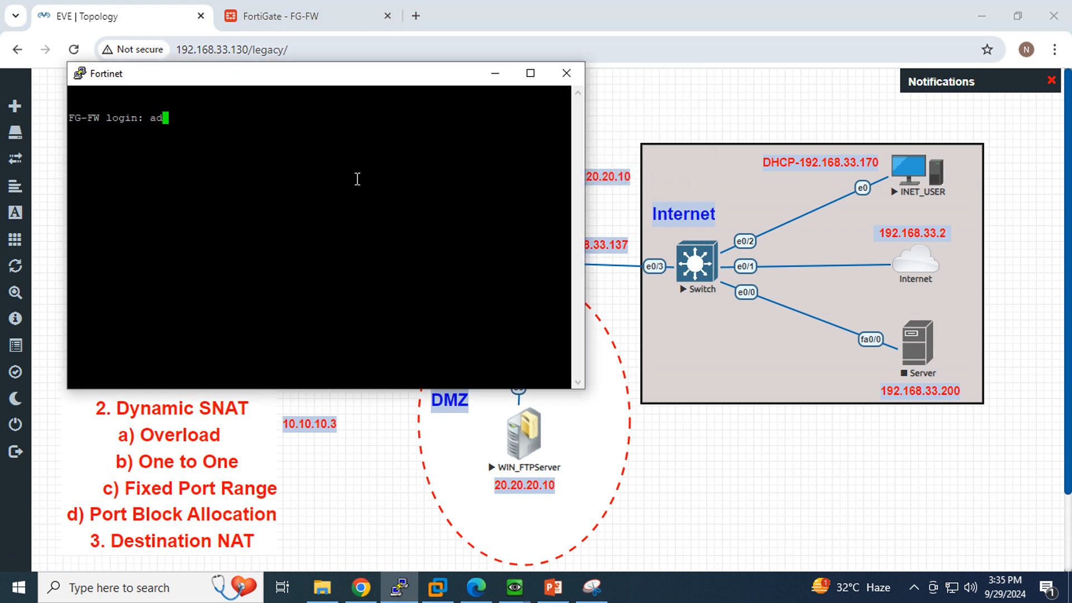
key(Return)
key(Return)
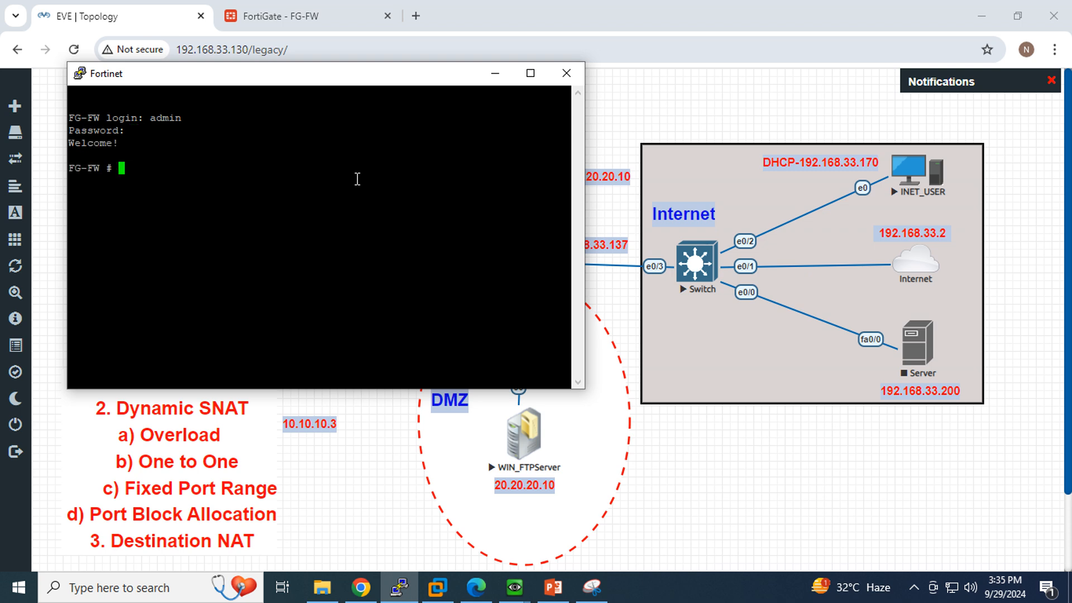
Run get system session list in the maximized FortiGate console.
text(get system session)
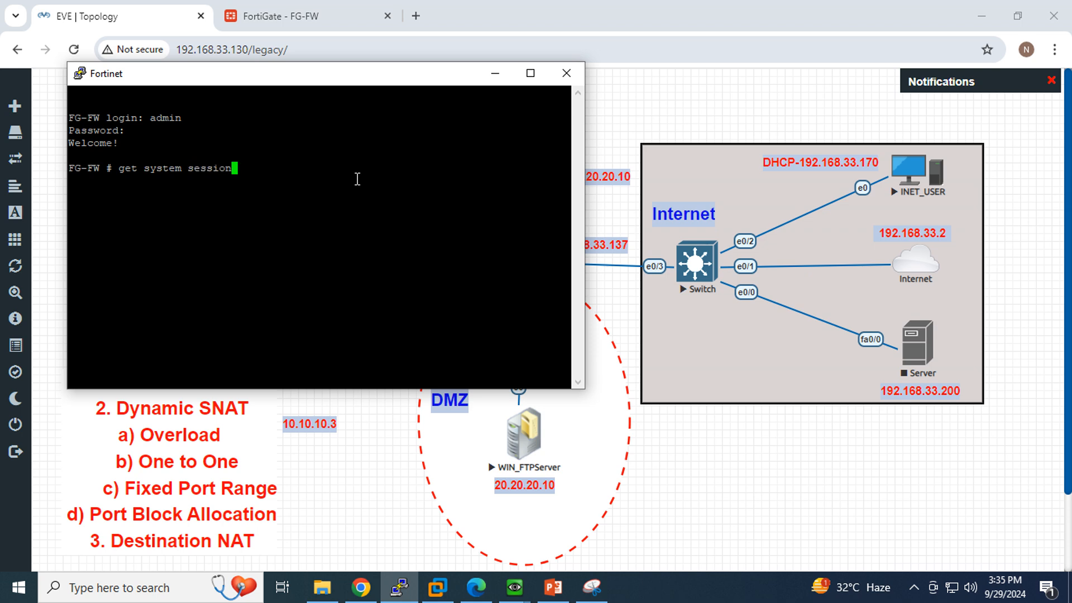
text( list)
click(530, 73)
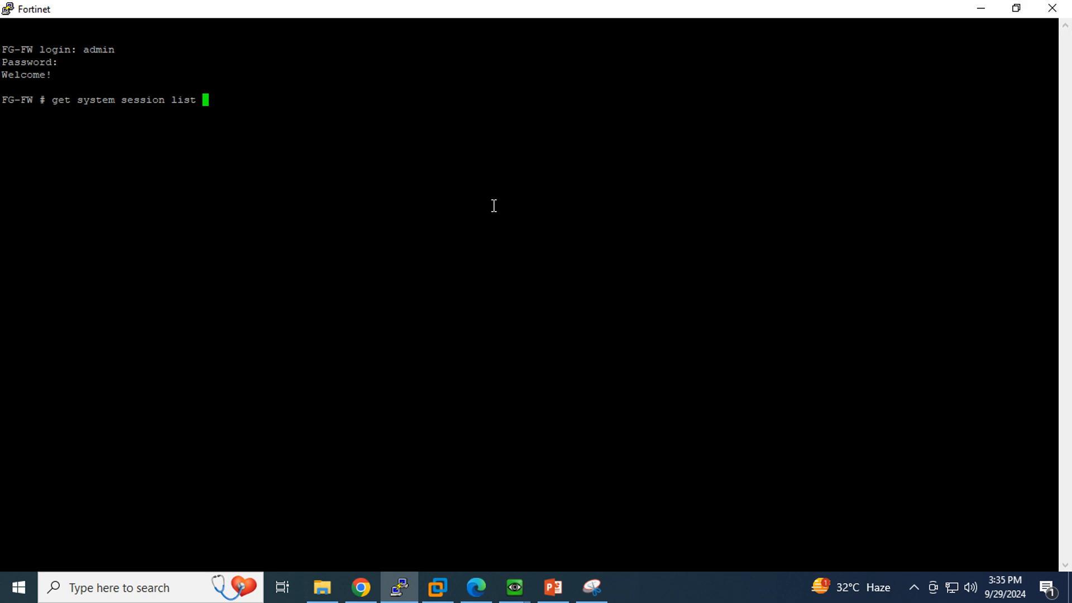
key(Return)
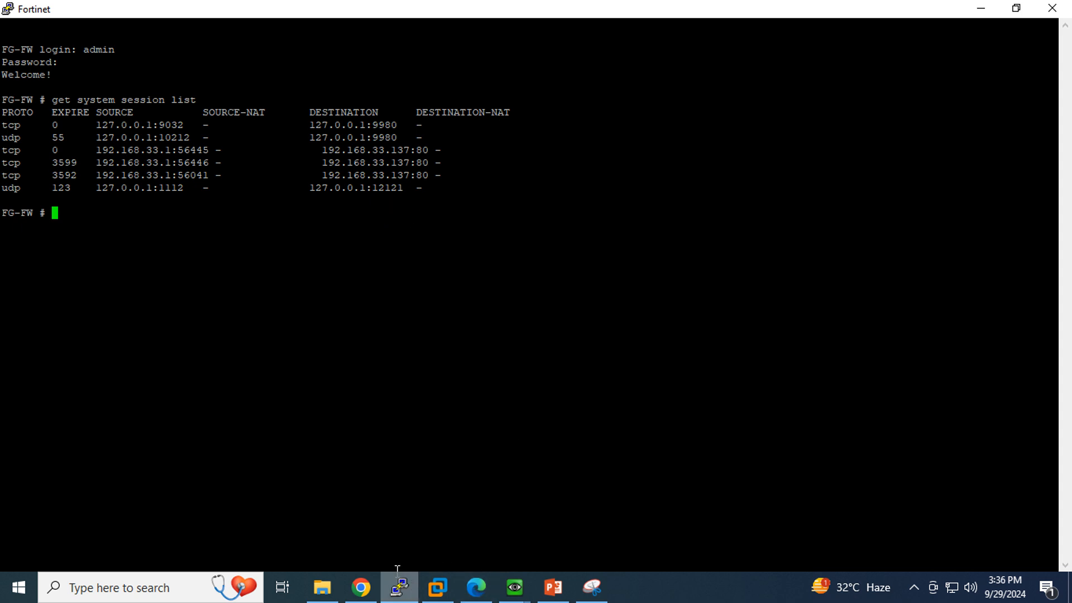
click(514, 586)
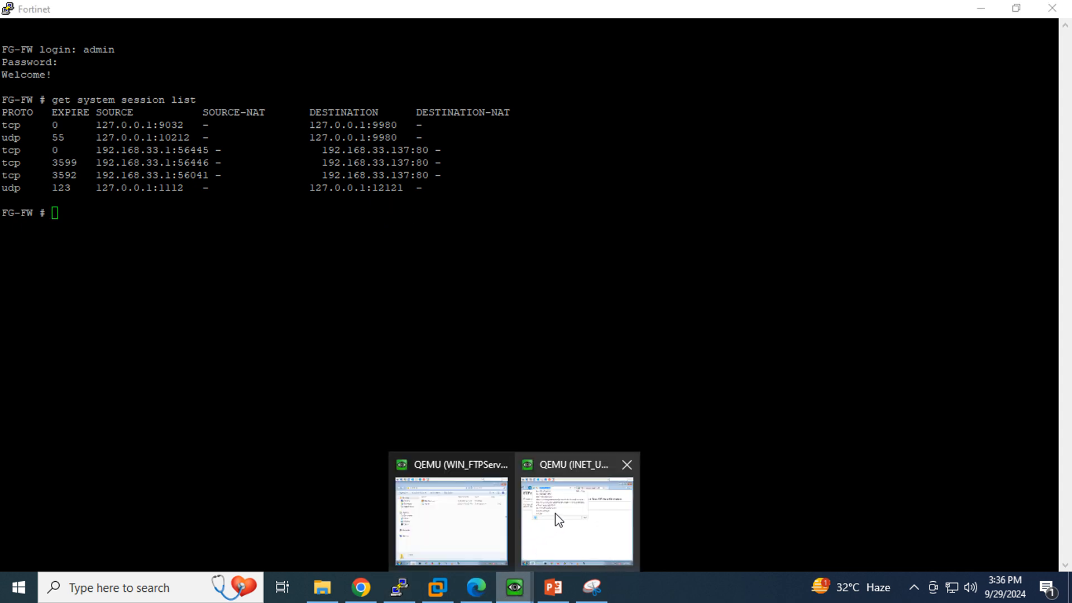
Reload the FTP root page at 192.168.33.140 on the INET_USER machine.
click(558, 519)
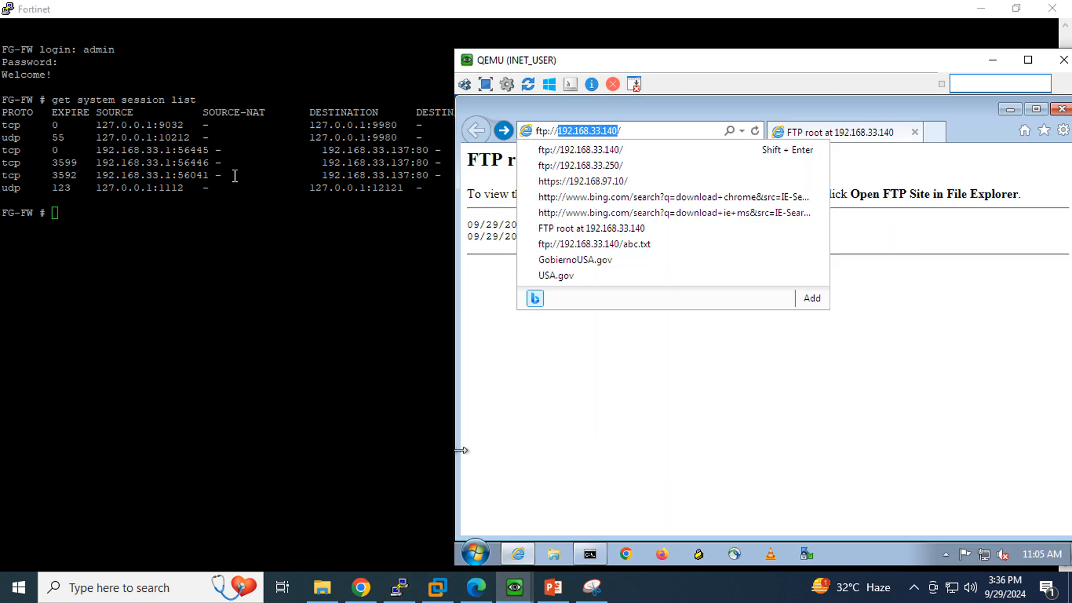
click(755, 132)
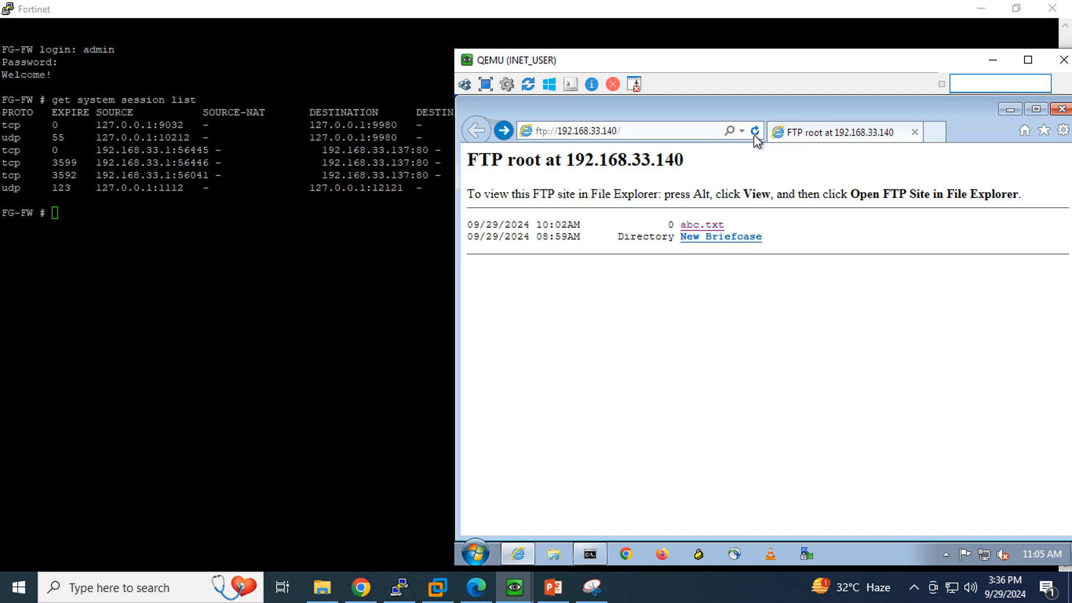
click(755, 134)
Rerun get system session list to show the session NATed to 20.20.20.10:21.
click(350, 281)
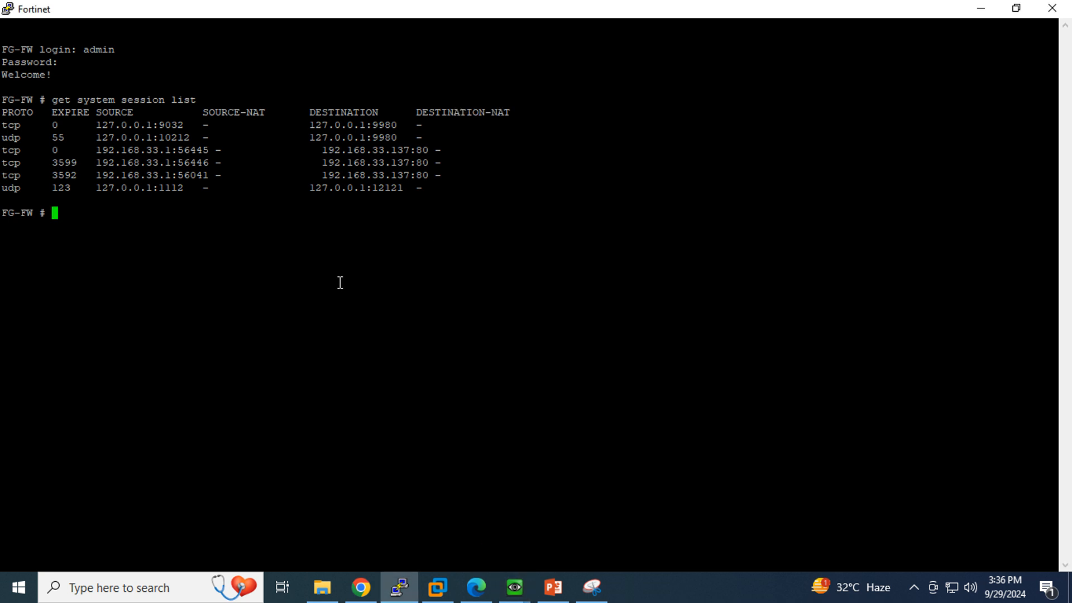
key(Up)
key(Return)
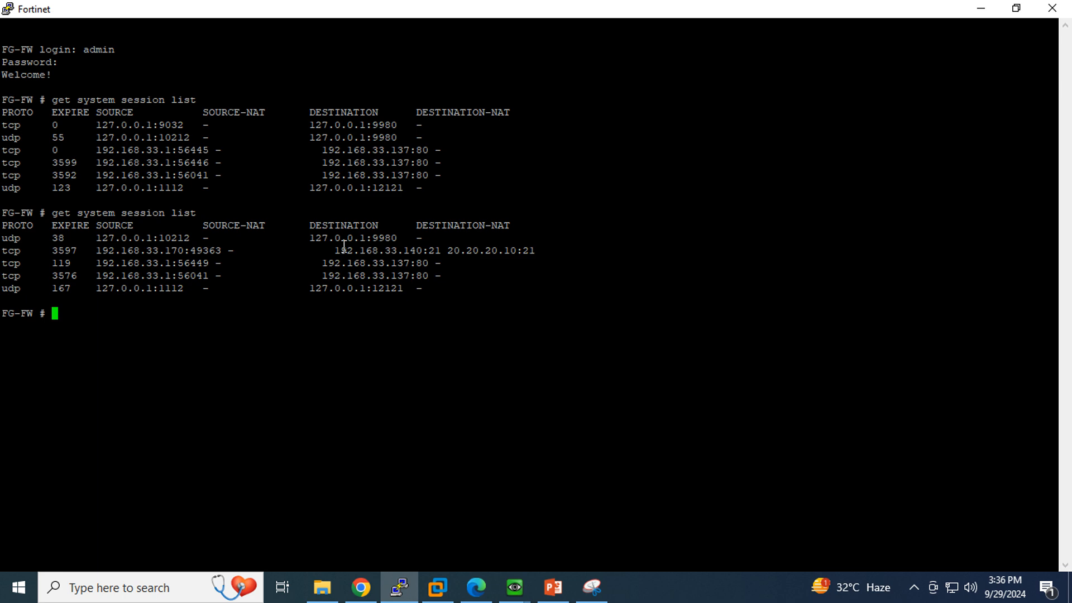
click(591, 587)
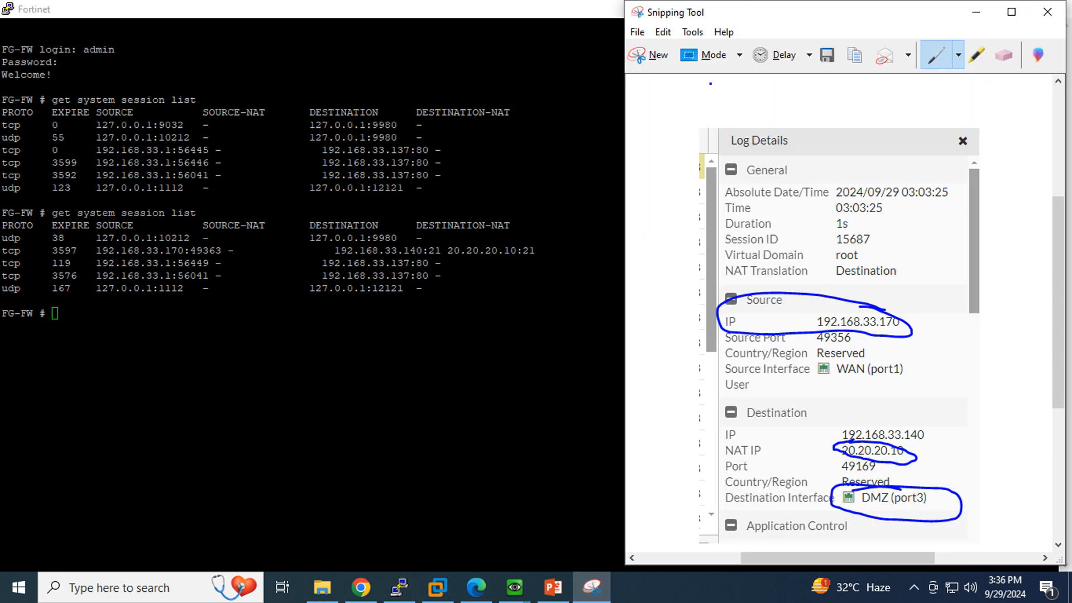
Snip the console's session list output in Snipping Tool.
mouse_move(911, 295)
mouse_down()
mouse_move(675, 335)
mouse_move(838, 550)
mouse_move(938, 340)
mouse_move(882, 278)
mouse_up()
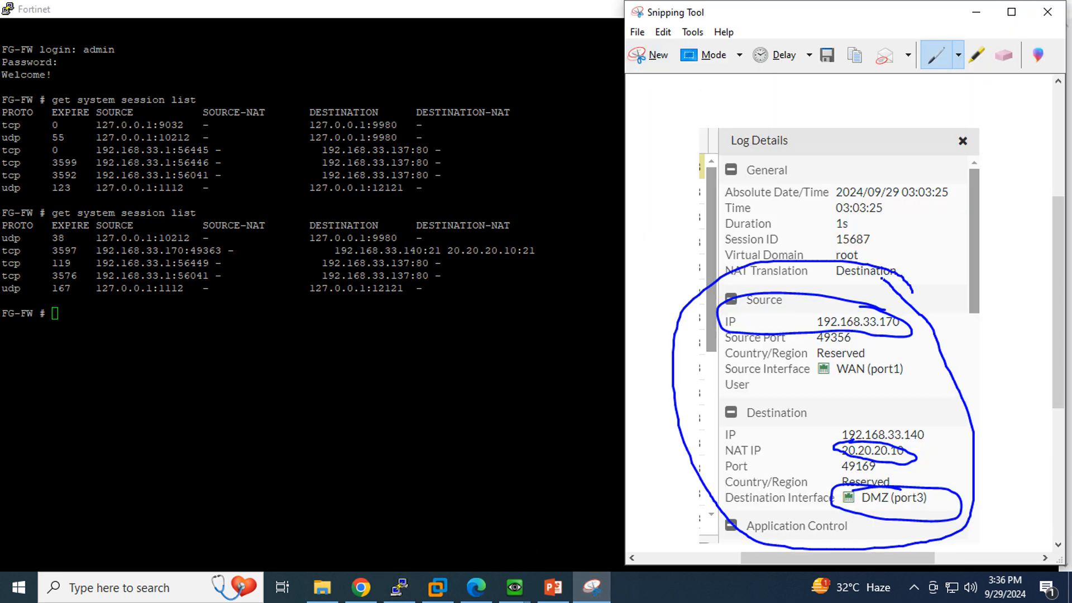
click(647, 55)
drag(1, 203, 628, 373)
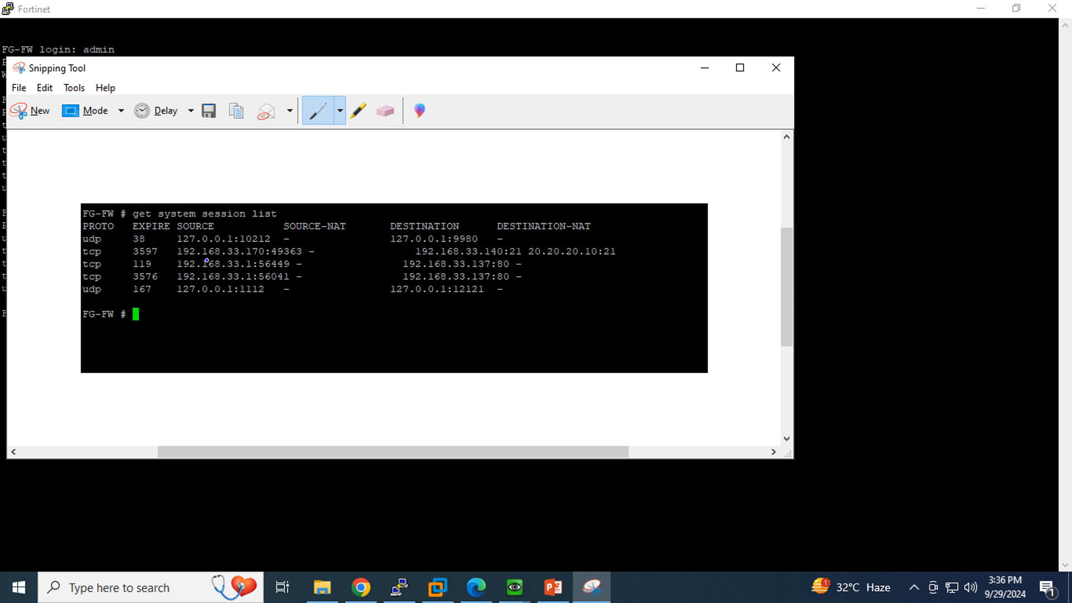
Circle source 192.168.33.170:49363, destination 192.168.33.140:21, 20.20.20.10:21, and the DESTINATION-NAT and SOURCE-NAT columns.
mouse_move(206, 260)
mouse_down()
mouse_move(146, 258)
mouse_move(279, 239)
mouse_move(330, 250)
mouse_move(211, 260)
mouse_up()
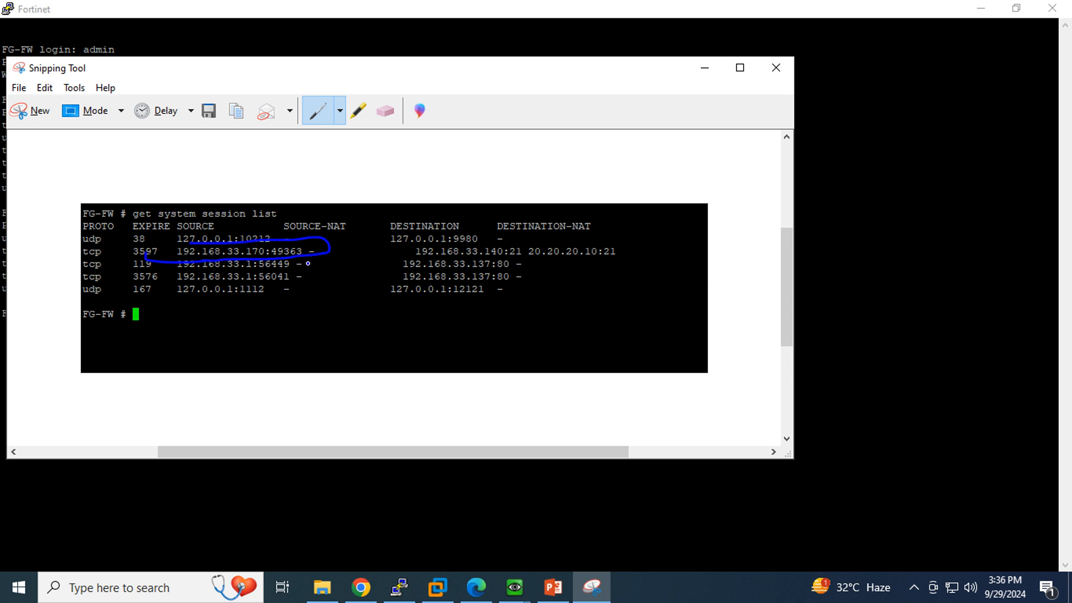
mouse_move(439, 244)
mouse_down()
mouse_move(410, 245)
mouse_move(492, 261)
mouse_move(444, 237)
mouse_up()
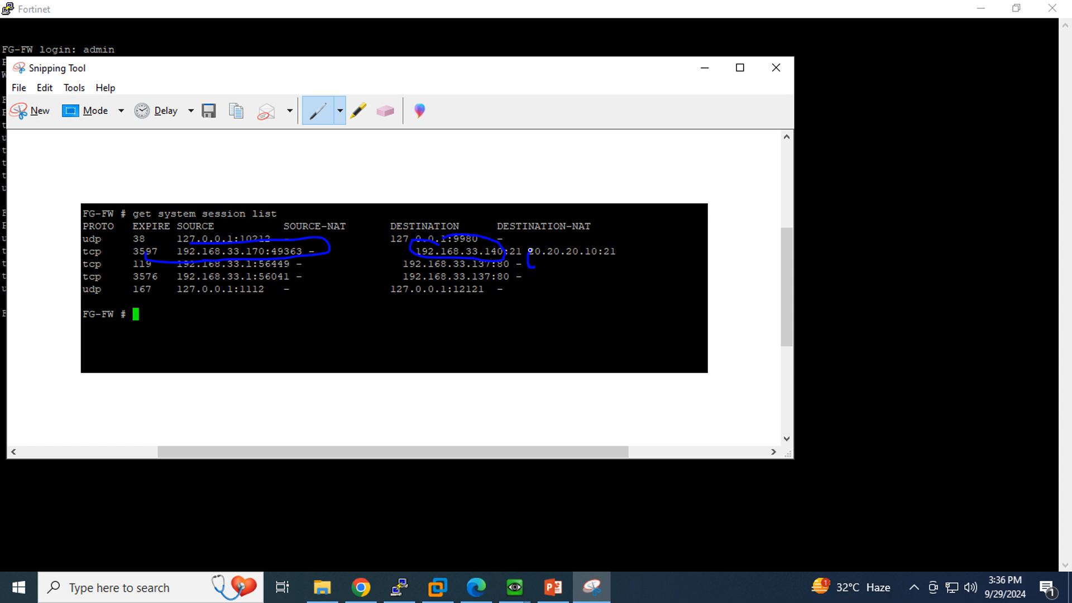
mouse_move(530, 250)
mouse_down()
mouse_move(601, 243)
mouse_move(634, 252)
mouse_move(595, 268)
mouse_move(528, 268)
mouse_up()
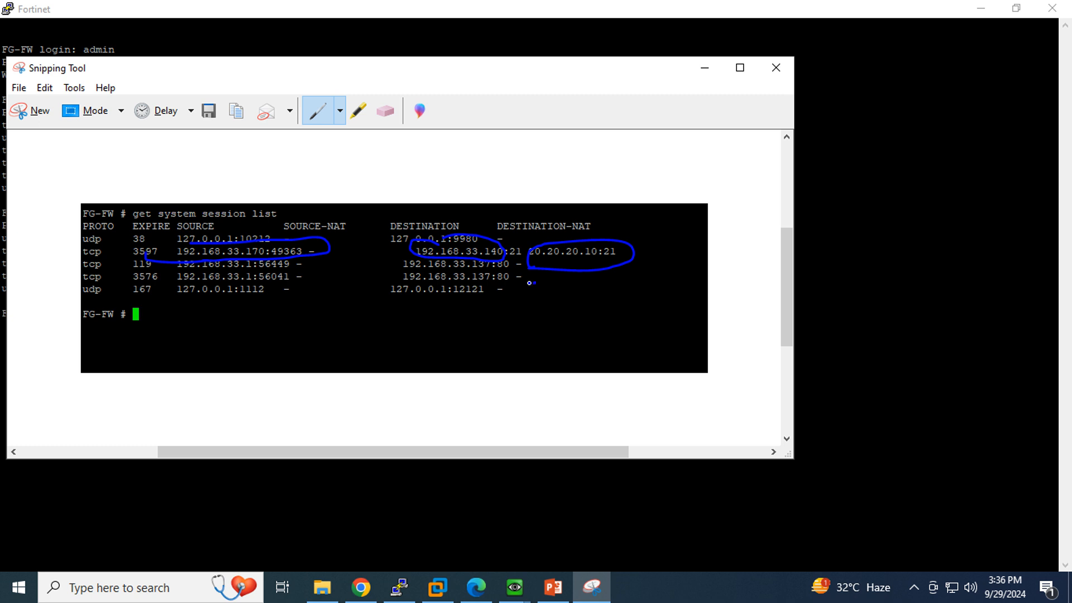
mouse_move(529, 283)
mouse_down()
mouse_move(528, 206)
mouse_move(645, 271)
mouse_move(544, 289)
mouse_up()
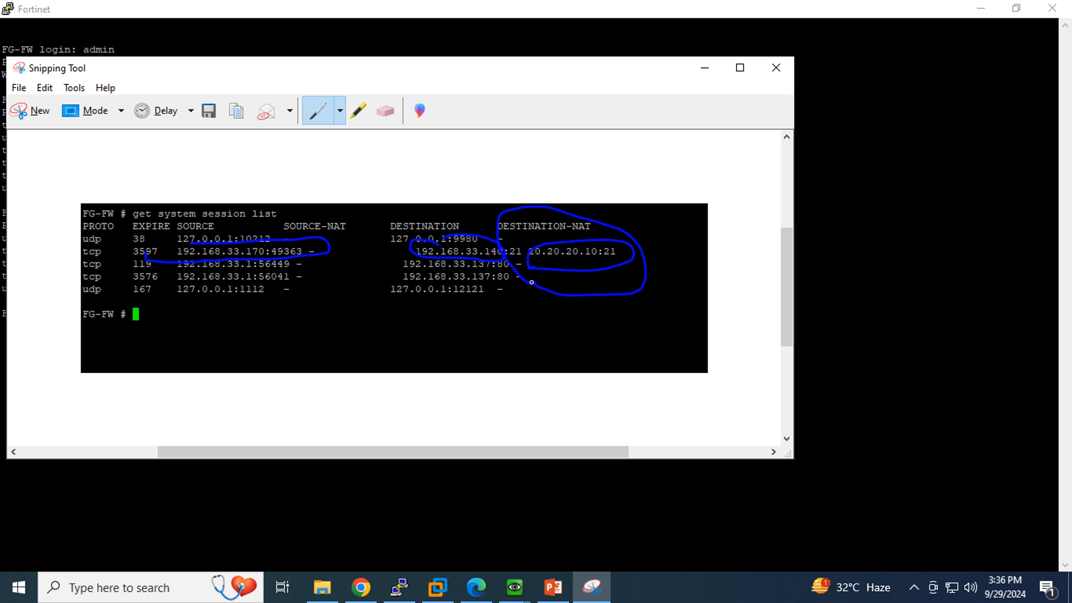
mouse_move(360, 305)
mouse_down()
mouse_move(371, 287)
mouse_move(337, 203)
mouse_move(304, 256)
mouse_move(336, 314)
mouse_move(357, 302)
mouse_up()
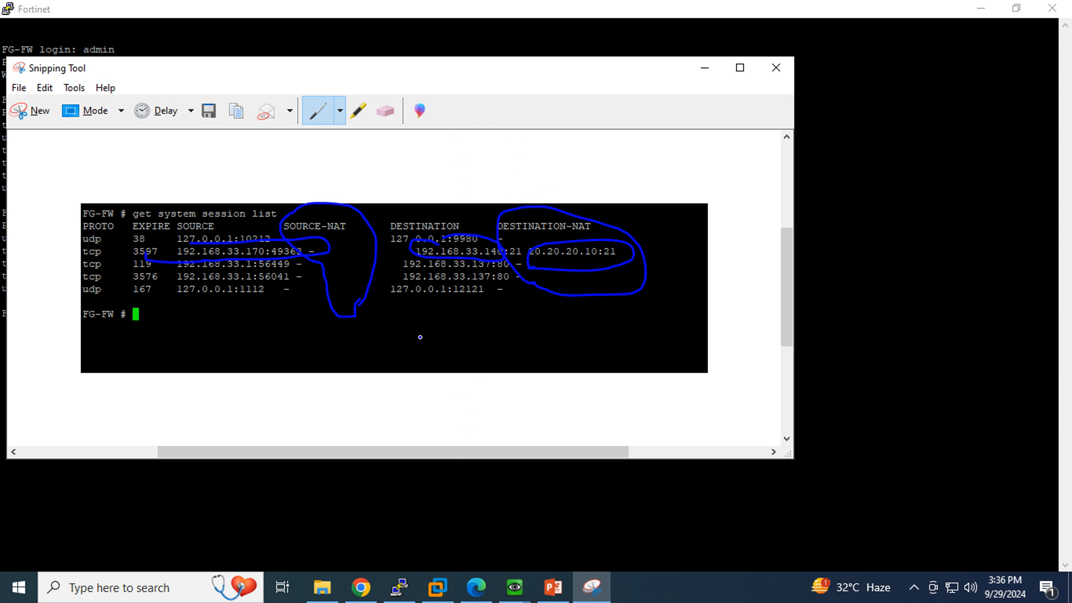
click(361, 586)
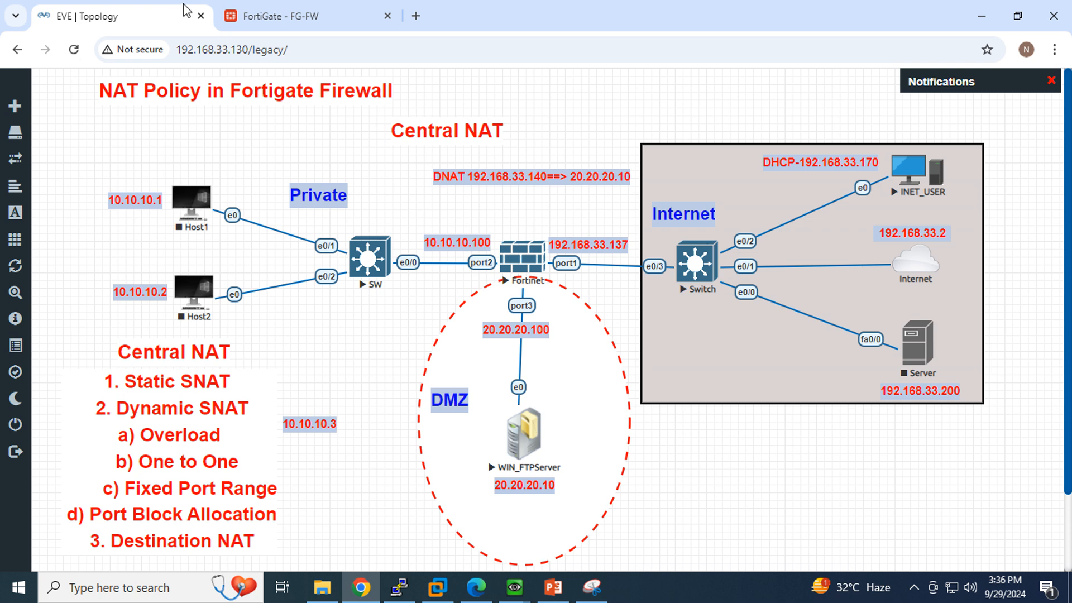
Expand Policy & Objects in the FortiGate sidebar.
click(304, 14)
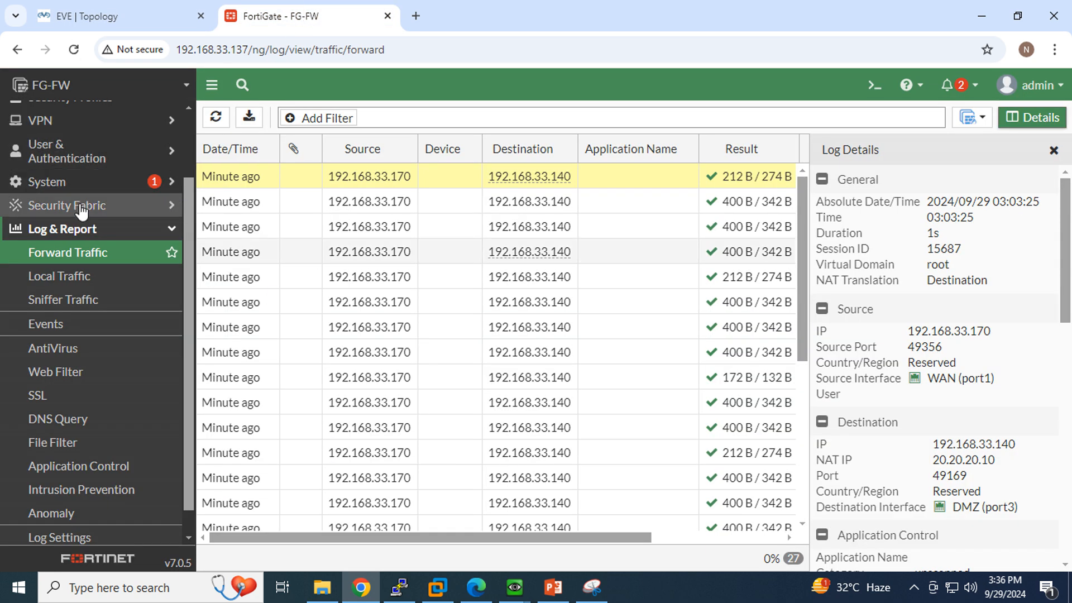
scroll(81, 211, up, 3)
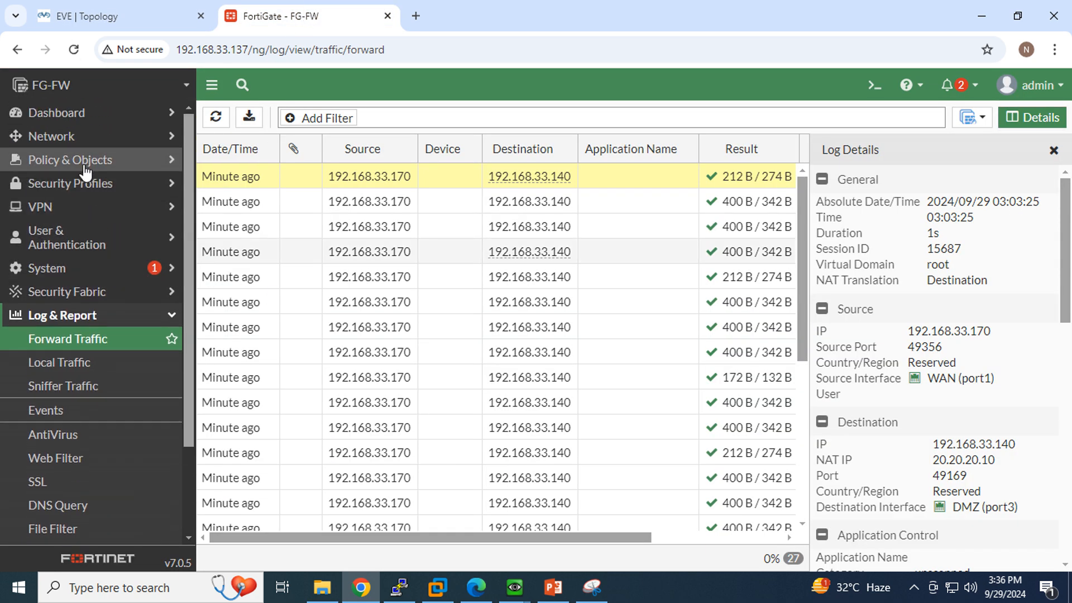
click(85, 168)
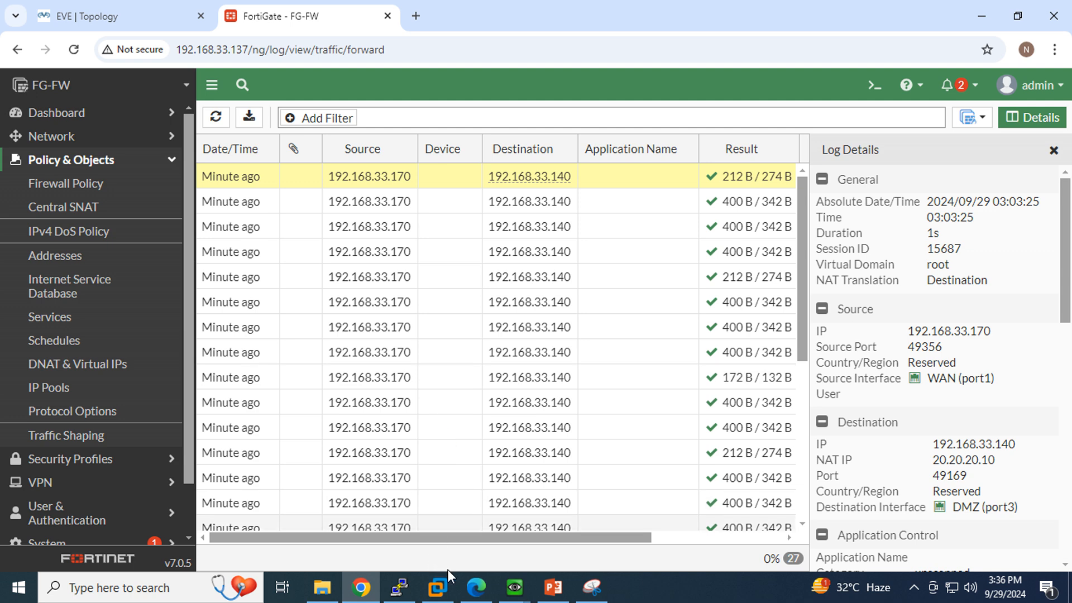
Review PowerPoint slide 21 on Central SNAT, then start a new snip over FortiGate.
click(553, 587)
click(69, 500)
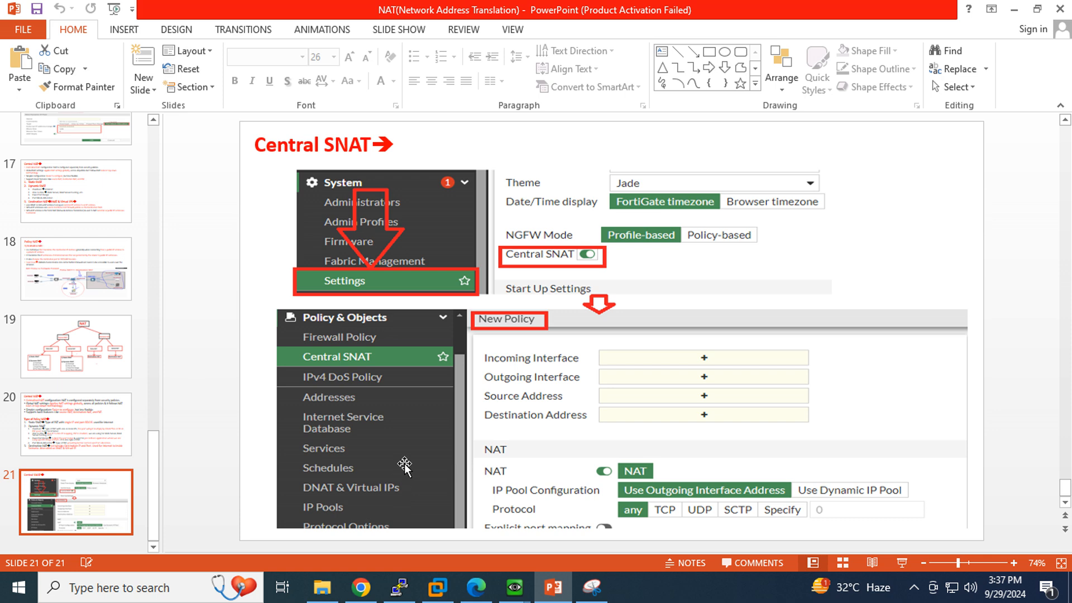
click(365, 596)
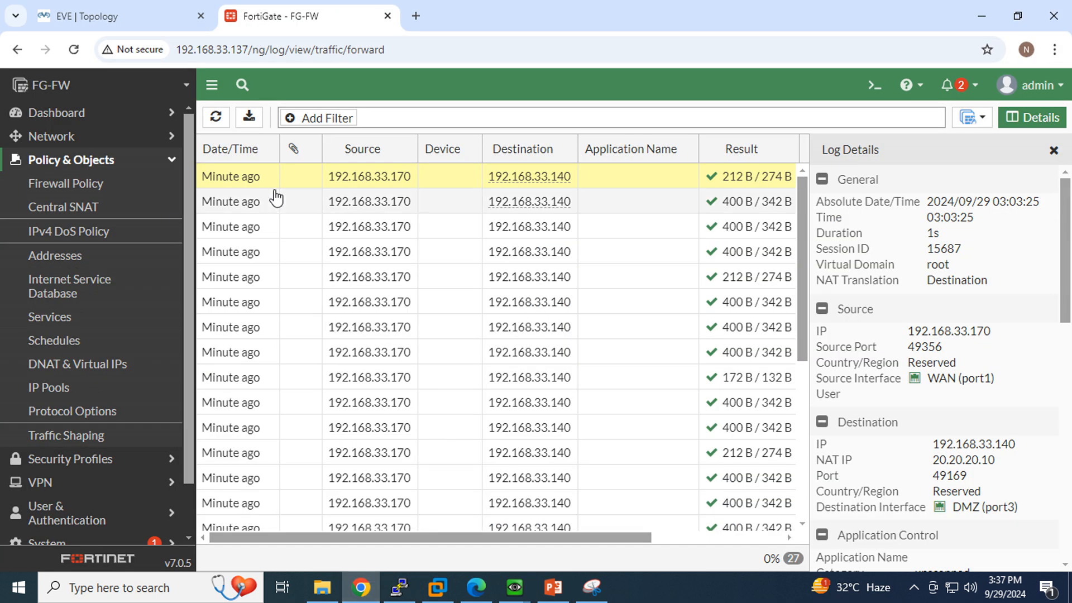
click(592, 586)
click(13, 116)
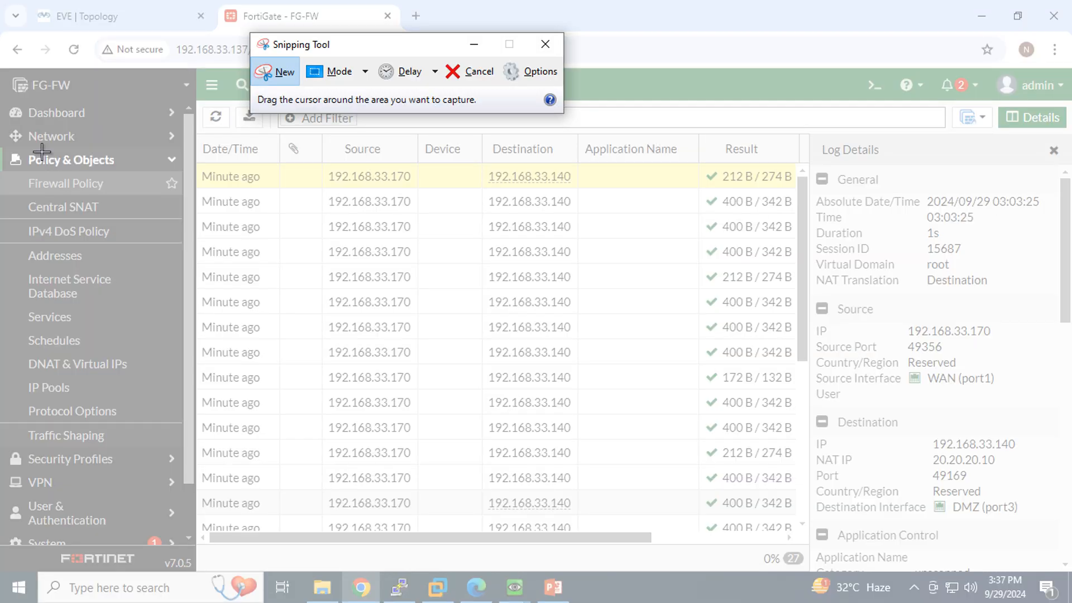
Snip the Policy & Objects menu, circle Firewall Policy, Central SNAT and DNAT & Virtual IPs, and cross out the middle items.
drag(1, 134, 313, 489)
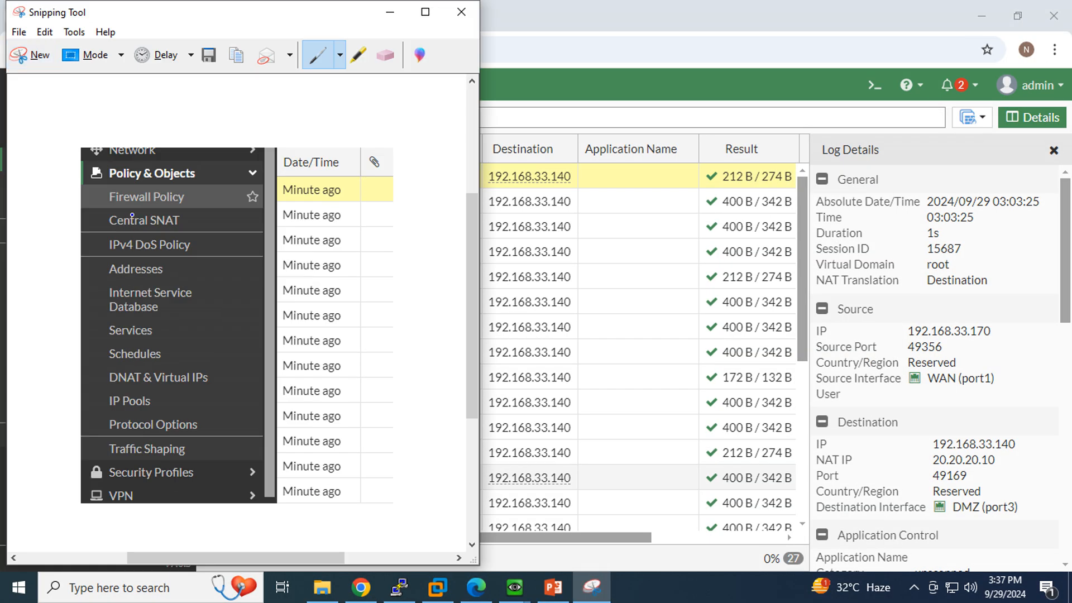
mouse_move(181, 211)
mouse_down()
mouse_move(108, 208)
mouse_move(141, 177)
mouse_move(207, 192)
mouse_move(177, 207)
mouse_move(103, 208)
mouse_move(125, 240)
mouse_move(198, 223)
mouse_up()
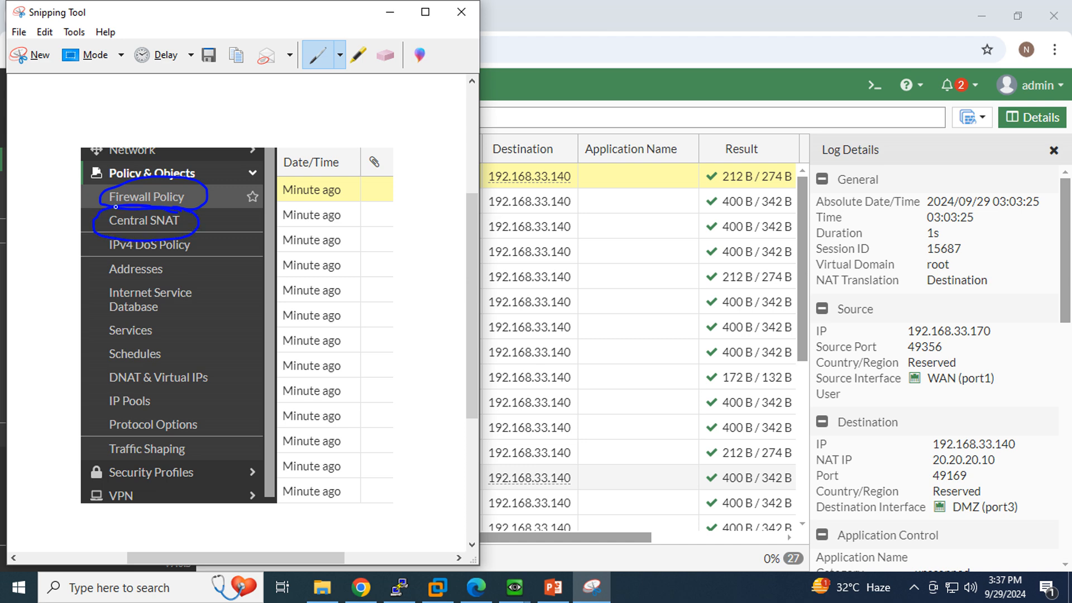
mouse_move(170, 363)
mouse_down()
mouse_move(97, 363)
mouse_move(204, 399)
mouse_move(215, 368)
mouse_move(158, 362)
mouse_up()
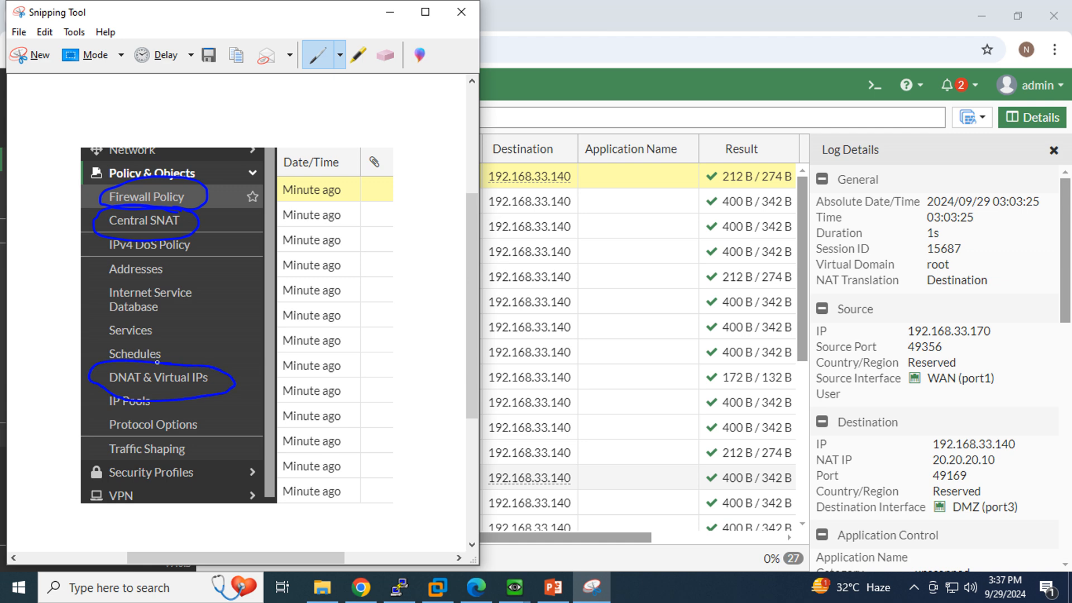
mouse_move(217, 382)
mouse_down()
mouse_move(213, 314)
mouse_move(188, 228)
mouse_move(173, 255)
mouse_move(225, 243)
mouse_up()
mouse_move(221, 289)
mouse_down()
mouse_move(191, 342)
mouse_move(237, 319)
mouse_up()
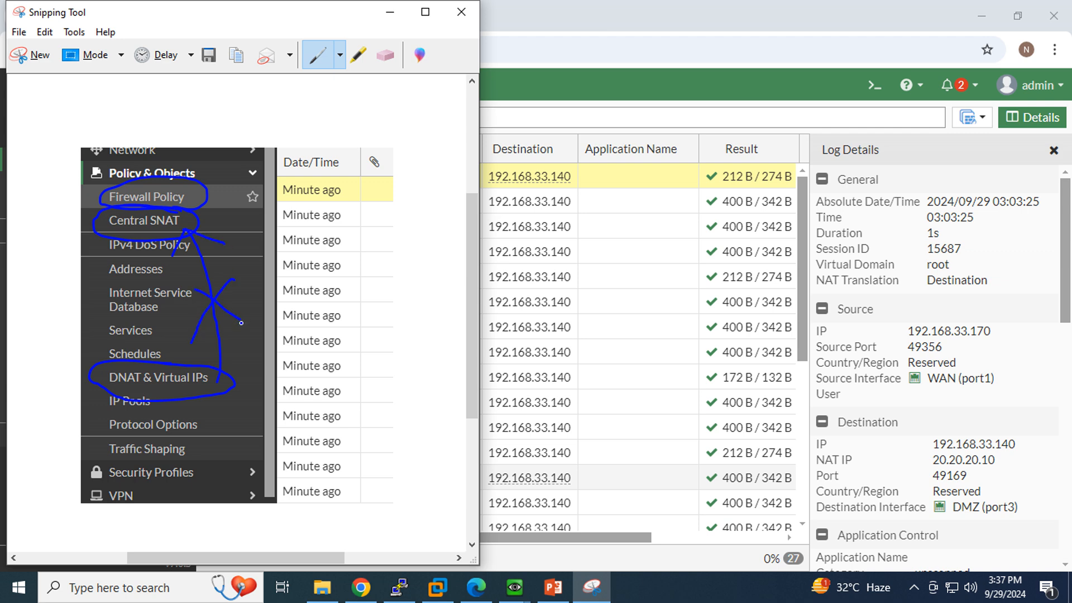
mouse_move(253, 300)
mouse_down()
mouse_move(168, 258)
mouse_move(245, 357)
mouse_move(254, 278)
mouse_up()
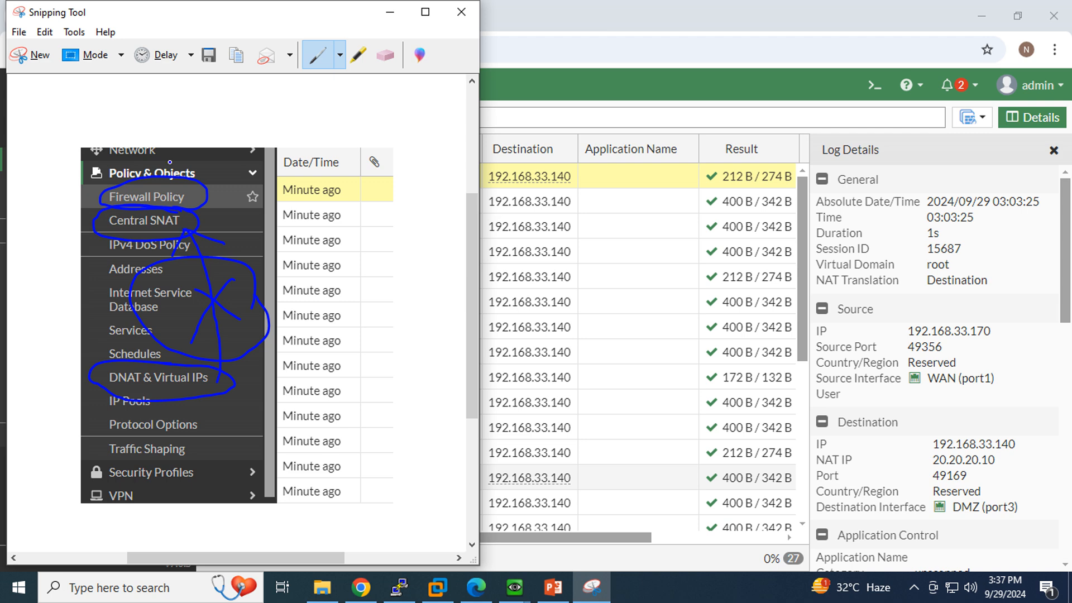
click(390, 12)
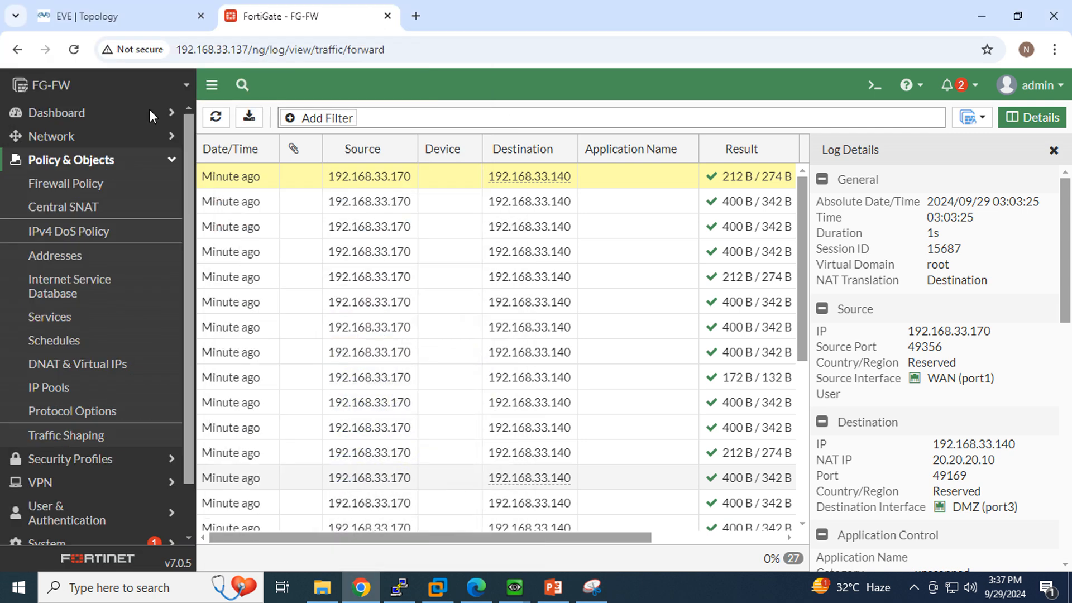
Open DNAT & Virtual IPs and re-circle Firewall Policy and DNAT & Virtual IPs in the snip.
click(74, 377)
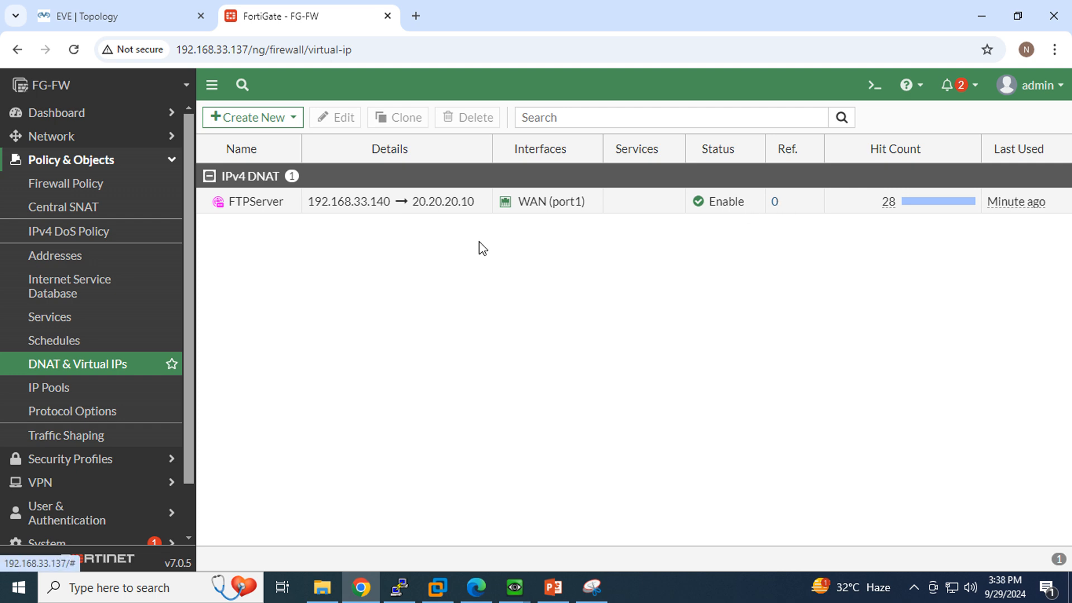
click(591, 587)
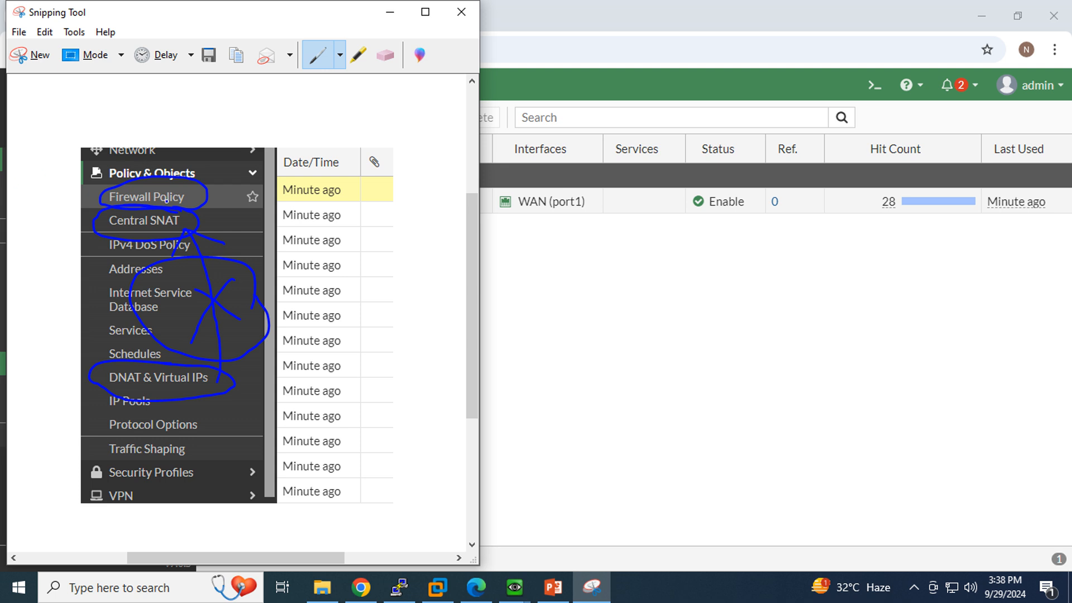
mouse_move(180, 213)
mouse_down()
mouse_move(120, 178)
mouse_move(177, 203)
mouse_move(134, 237)
mouse_move(182, 215)
mouse_up()
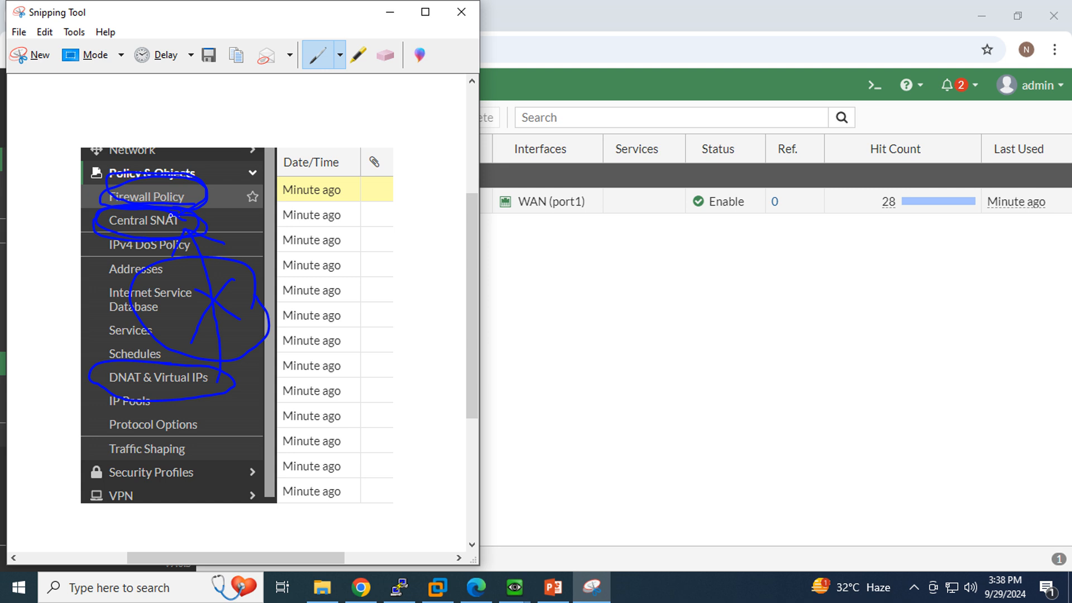
mouse_move(179, 370)
mouse_down()
mouse_move(144, 362)
mouse_move(88, 380)
mouse_move(126, 396)
mouse_move(218, 390)
mouse_move(222, 364)
mouse_move(110, 357)
mouse_up()
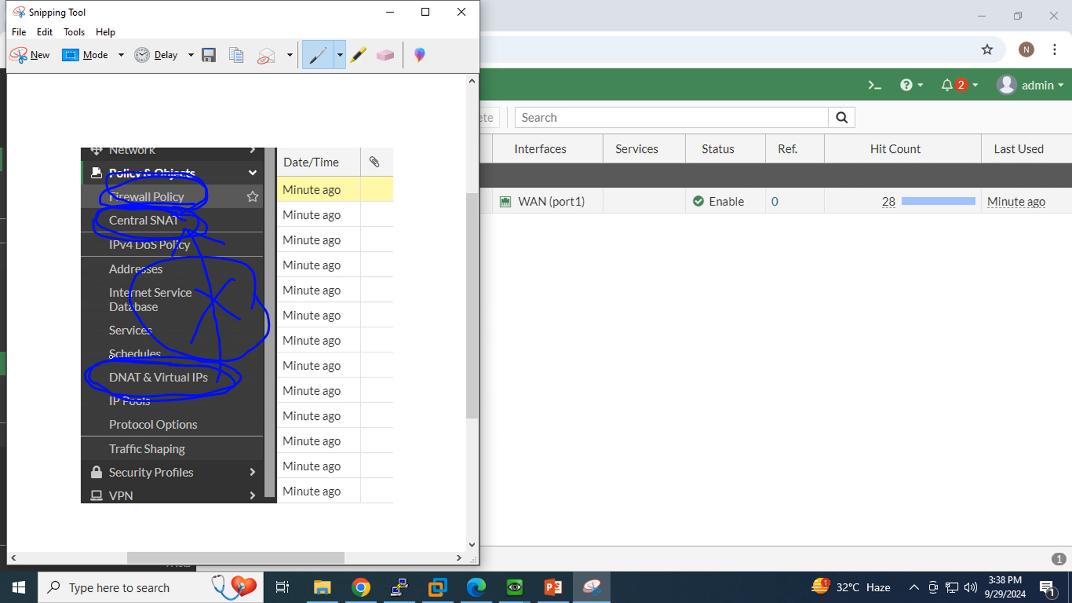
Check the FTPServer mapping 192.168.33.140 → 20.20.20.10 with 28 hits, then return to EVE topology.
click(592, 303)
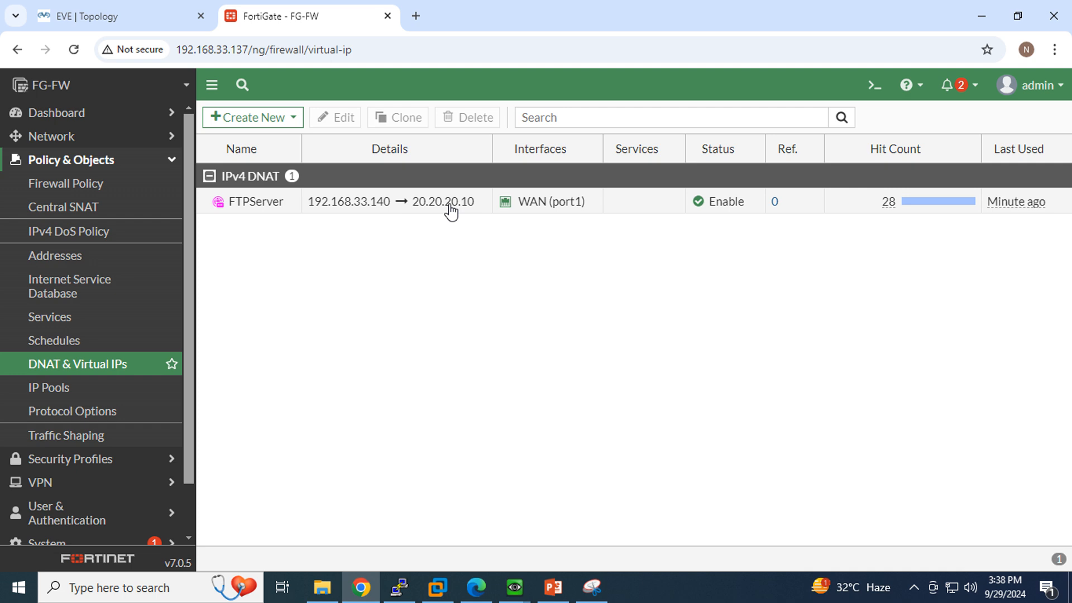
click(121, 13)
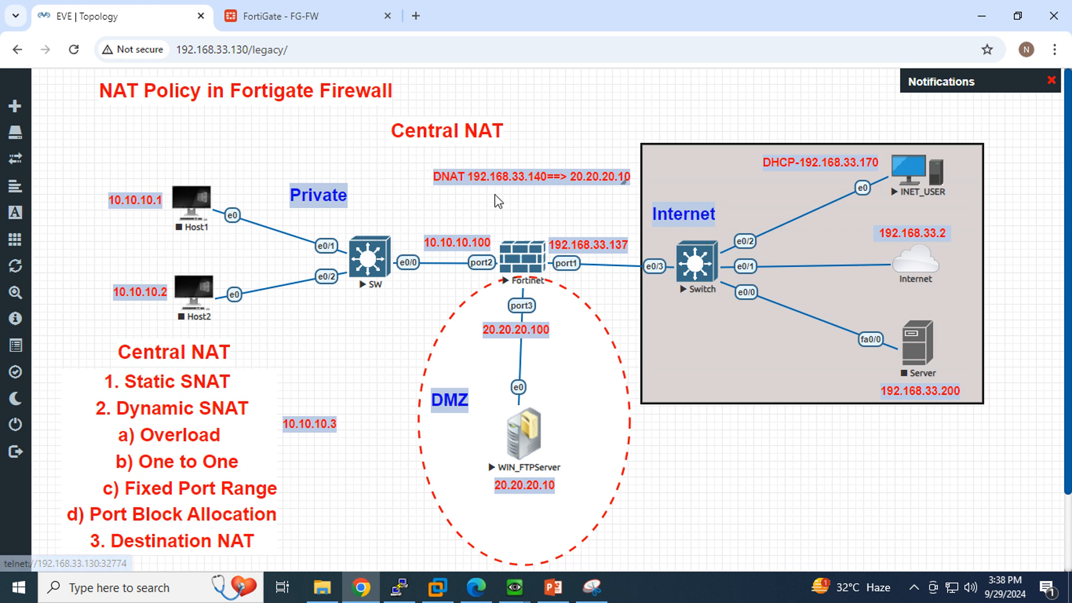
click(720, 598)
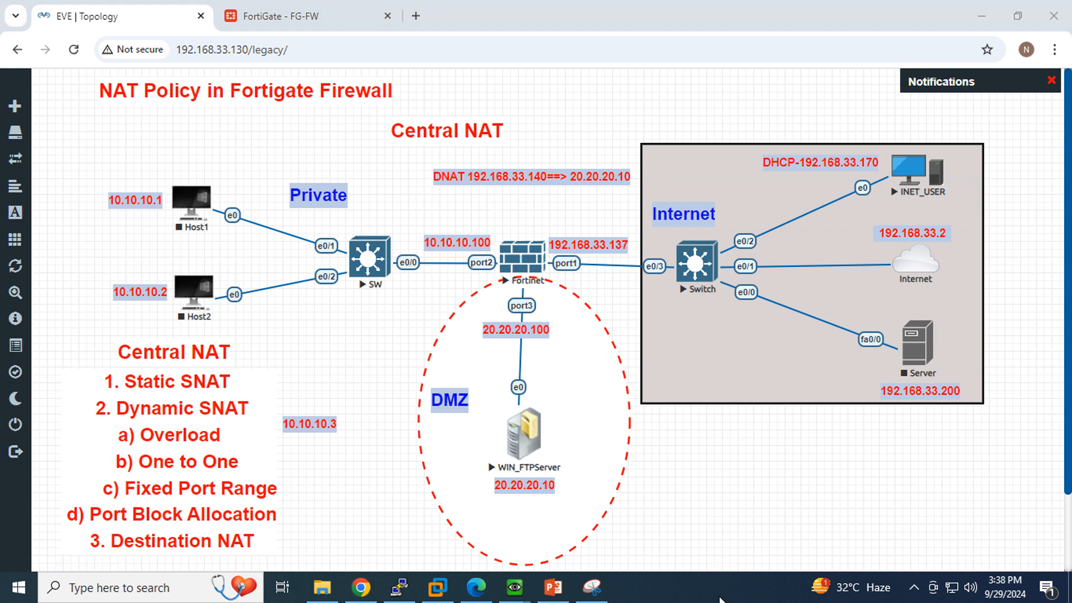